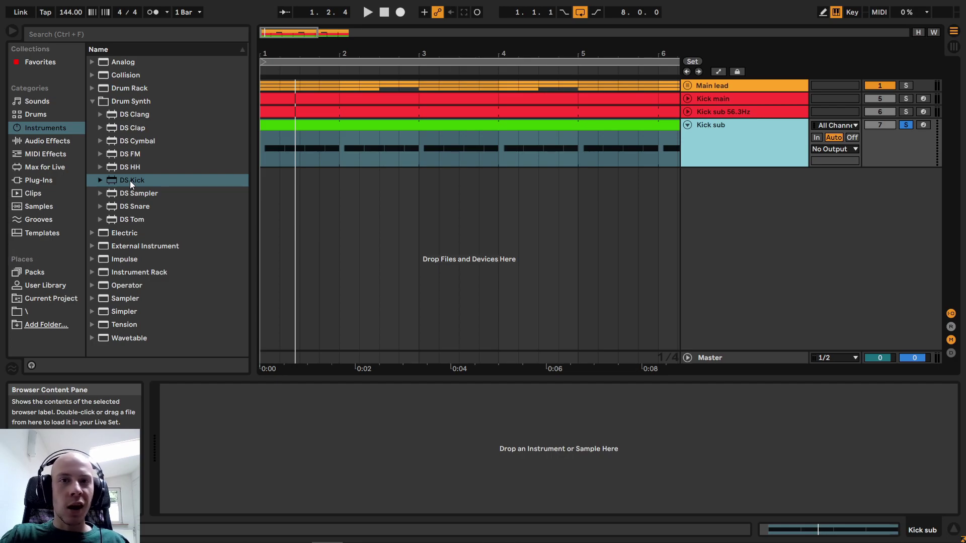
# Step: Load DS Kick onto the Kick sub track and set its Env to 0 % after trying it at 100 %
pyautogui.moveTo(129, 180); pyautogui.dragTo(226, 441)
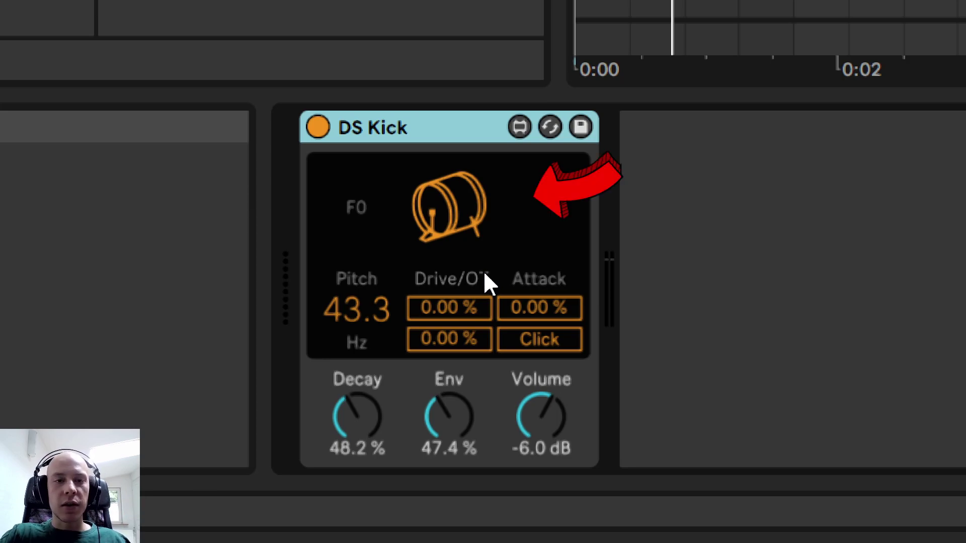
pyautogui.press('space')
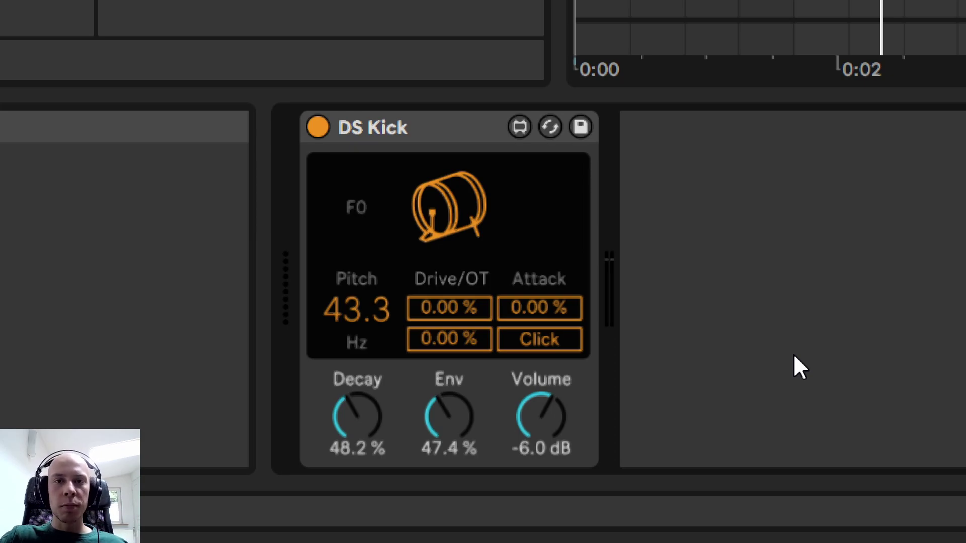
pyautogui.moveTo(458, 397); pyautogui.dragTo(457, 340)
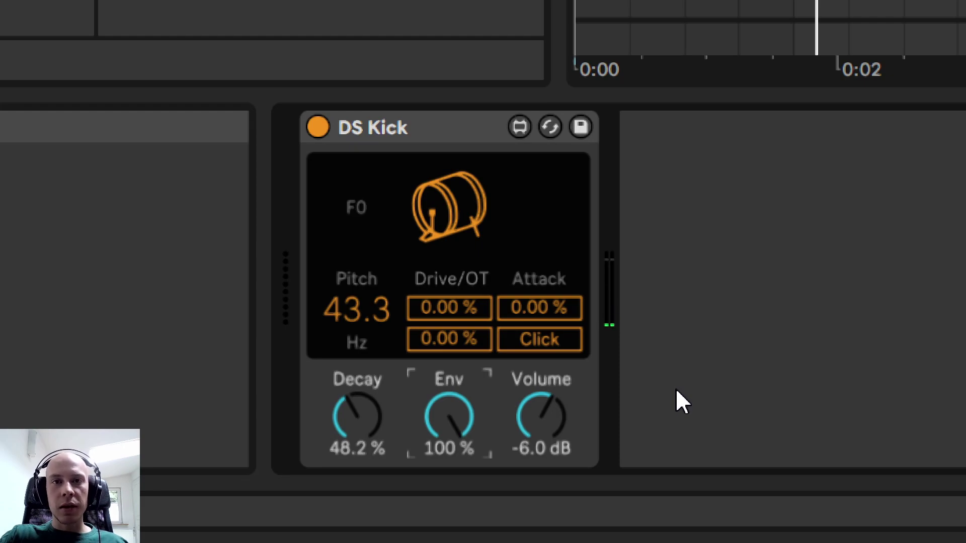
pyautogui.moveTo(439, 401); pyautogui.dragTo(440, 426)
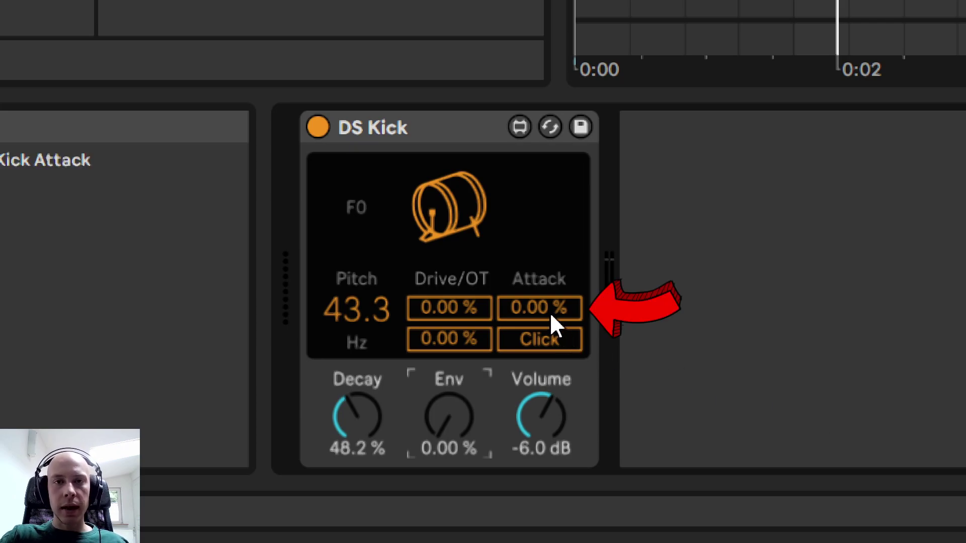
# Step: Set DS Kick's Attack to 4.72 %, its Drive to 4.72 % and its overtone amount to 10.2 %
pyautogui.moveTo(548, 316)
pyautogui.mouseDown()
pyautogui.moveTo(549, 299)
pyautogui.moveTo(548, 313)
pyautogui.mouseUp()
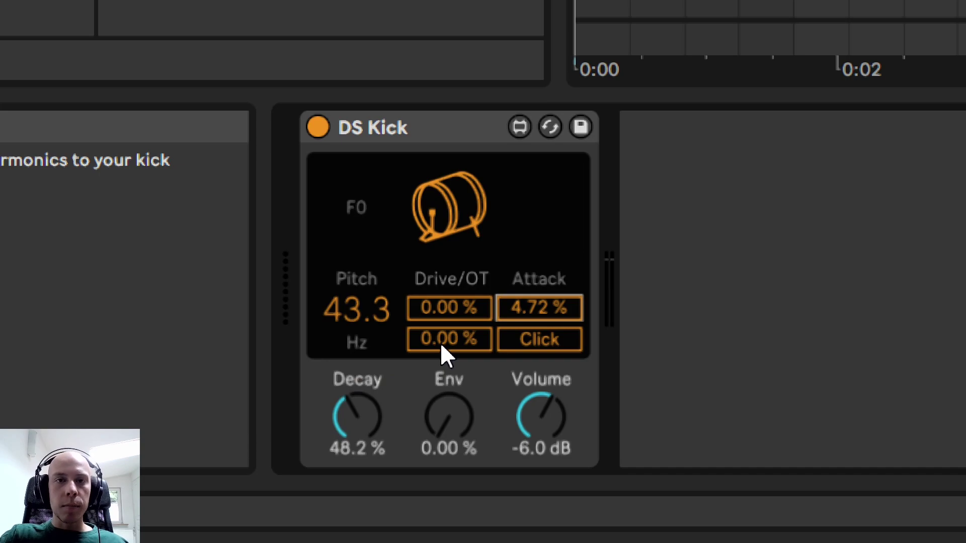
pyautogui.press('space')
pyautogui.moveTo(449, 307)
pyautogui.mouseDown()
pyautogui.moveTo(449, 258)
pyautogui.moveTo(449, 308)
pyautogui.mouseUp()
pyautogui.moveTo(445, 347); pyautogui.dragTo(447, 302)
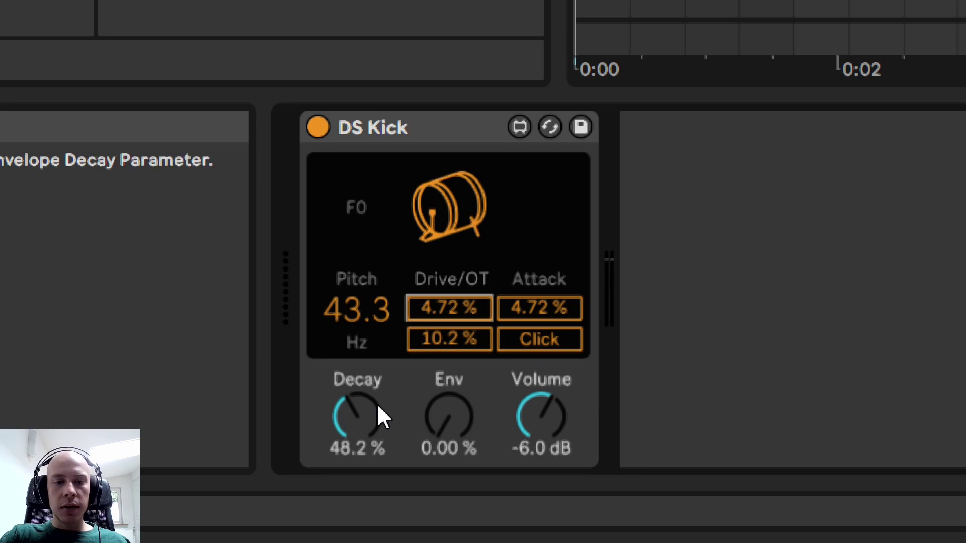
# Step: Shorten DS Kick's Decay to 26.4 %, set its Attack to 14.2 % and raise its Pitch during playback
pyautogui.moveTo(367, 406); pyautogui.dragTo(362, 459)
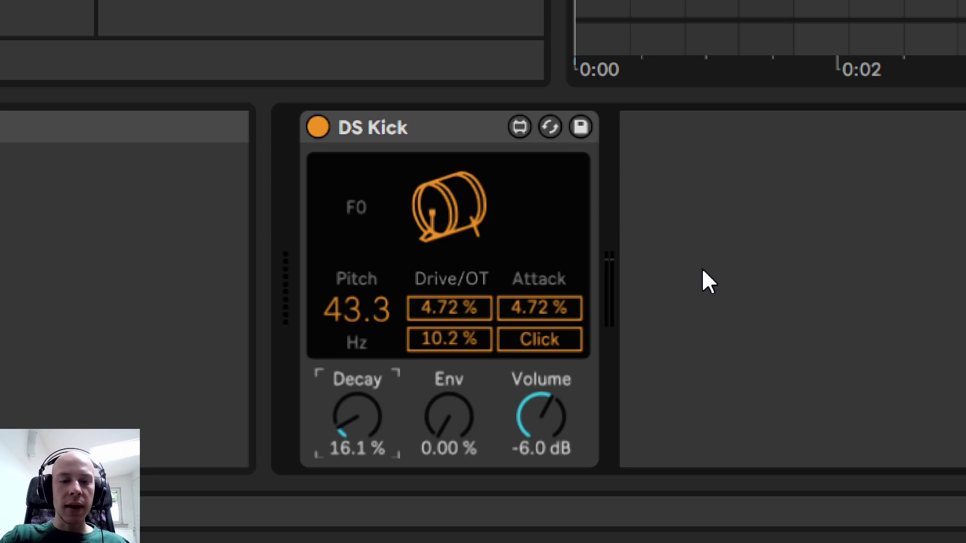
pyautogui.moveTo(541, 319)
pyautogui.mouseDown()
pyautogui.moveTo(540, 292)
pyautogui.moveTo(541, 305)
pyautogui.mouseUp()
pyautogui.moveTo(358, 427); pyautogui.dragTo(357, 405)
pyautogui.moveTo(539, 308)
pyautogui.mouseDown()
pyautogui.moveTo(539, 327)
pyautogui.moveTo(539, 292)
pyautogui.mouseUp()
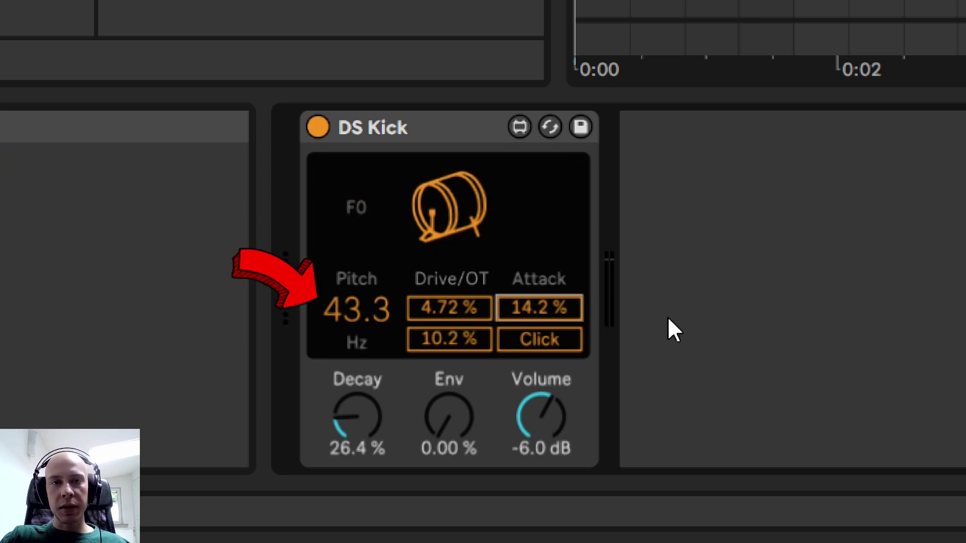
pyautogui.press('space')
pyautogui.moveTo(356, 311); pyautogui.dragTo(356, 287)
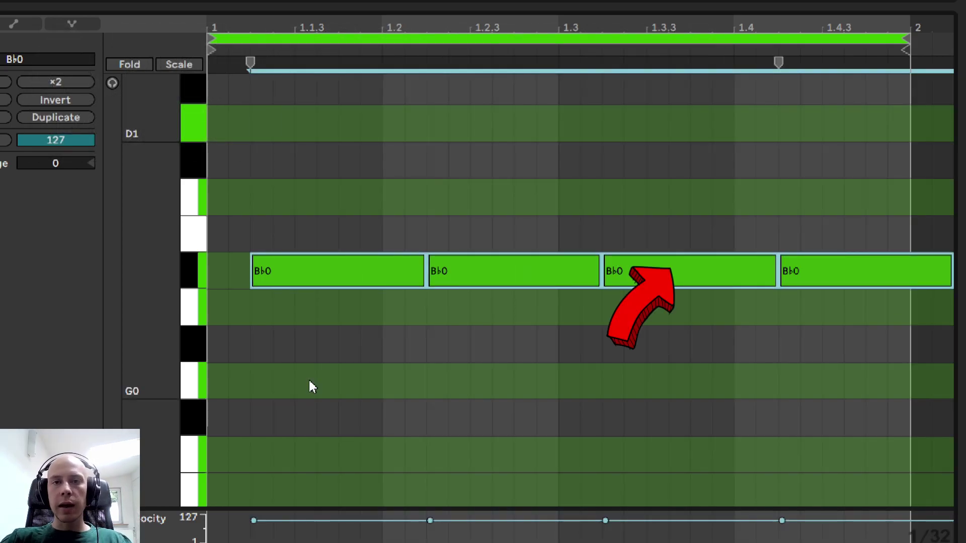
# Step: Shift the four B♭0 notes onto the beats and back to a sixteenth-note offset, and deselect them
pyautogui.press('Left')
pyautogui.press('Left')
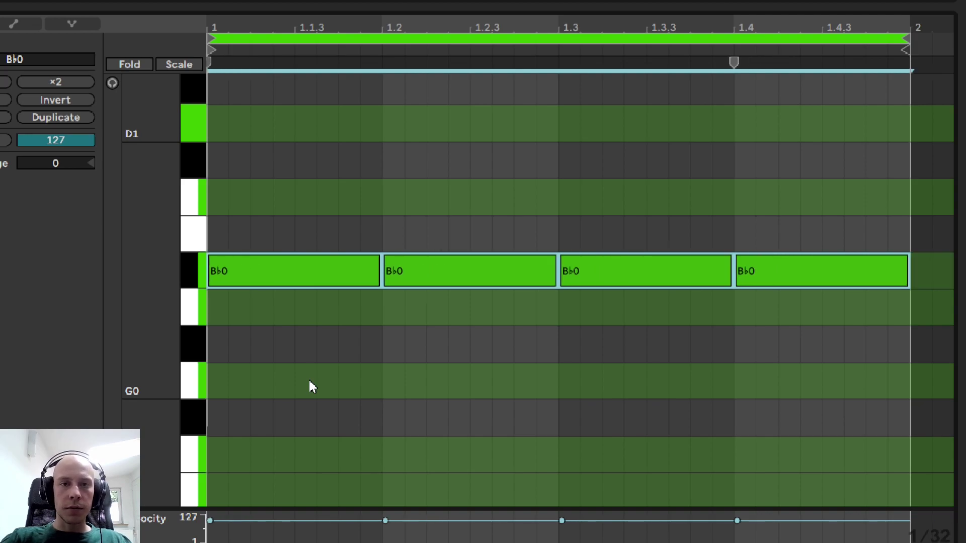
pyautogui.press('Right')
pyautogui.press('Right')
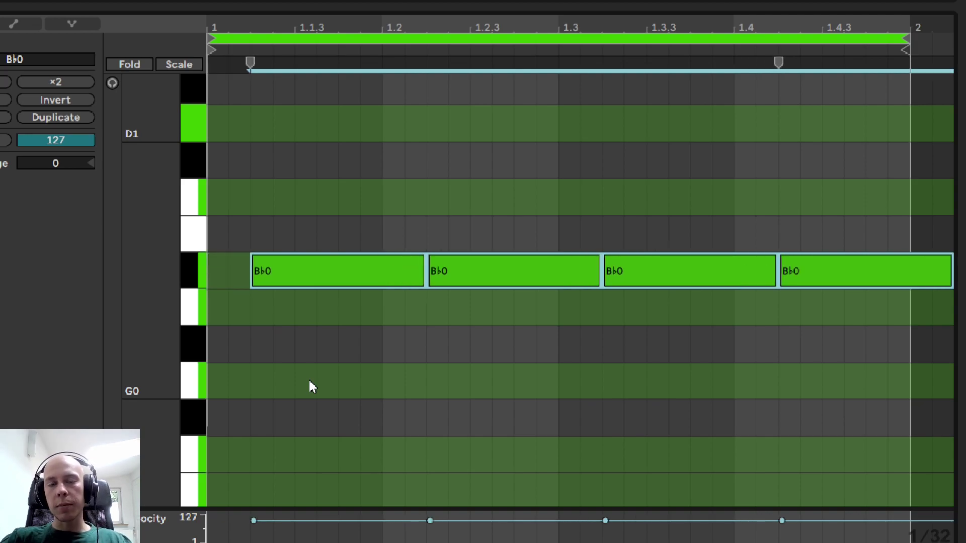
pyautogui.click(309, 381)
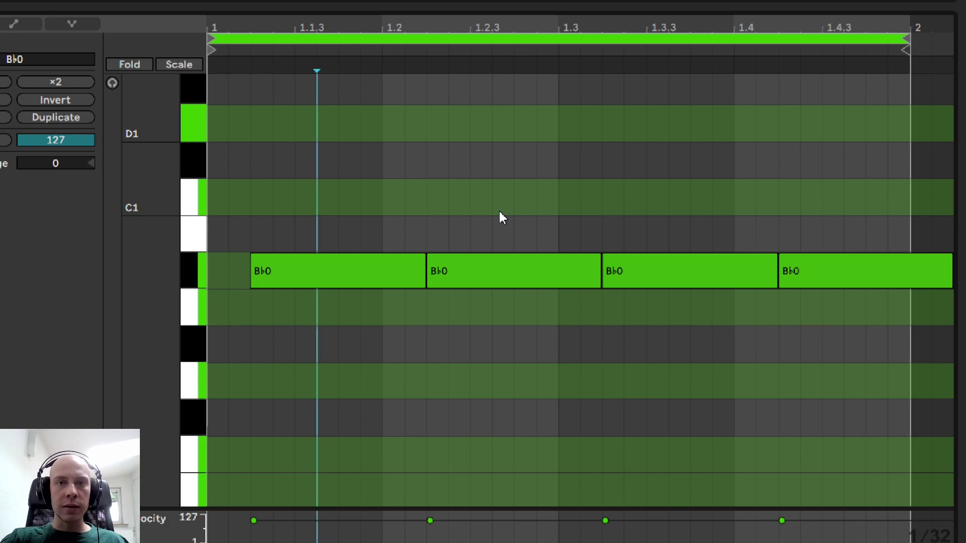
# Step: Undo the last note shift and move the four B♭0 notes a sixteenth note after each beat
pyautogui.hotkey('ctrl', 'z')
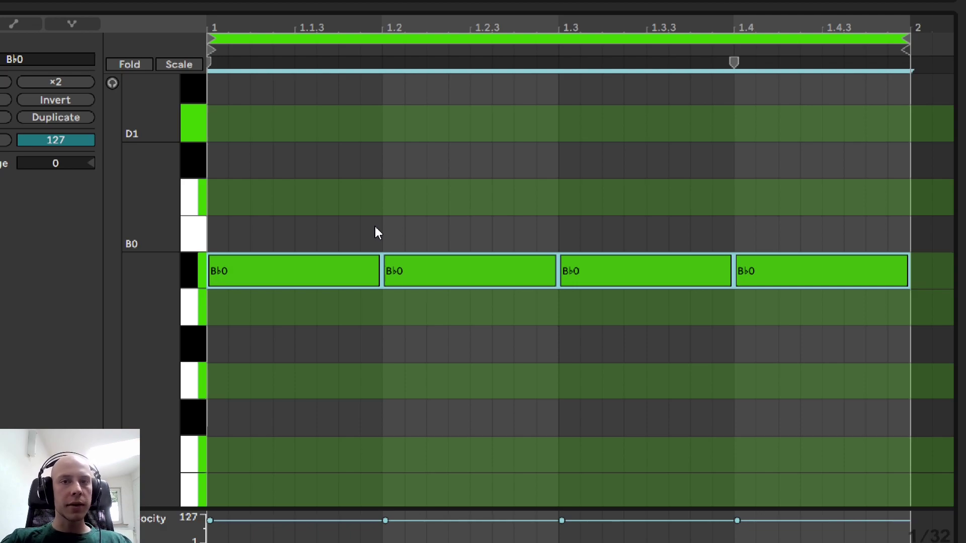
pyautogui.press('Right')
pyautogui.press('Right')
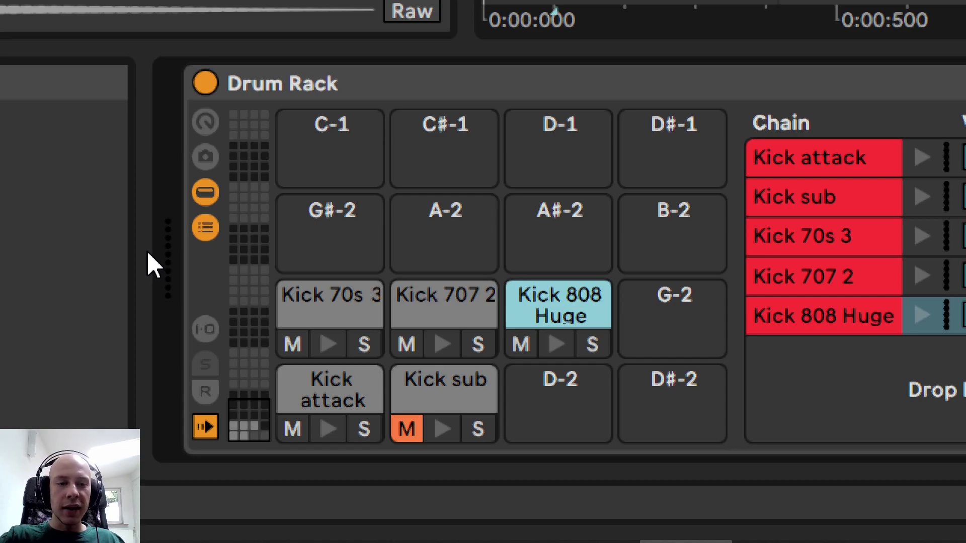
# Step: Play the main kick through the Voxengo SPAN analyser and toggle its spectrum hold
pyautogui.moveTo(255, 295)
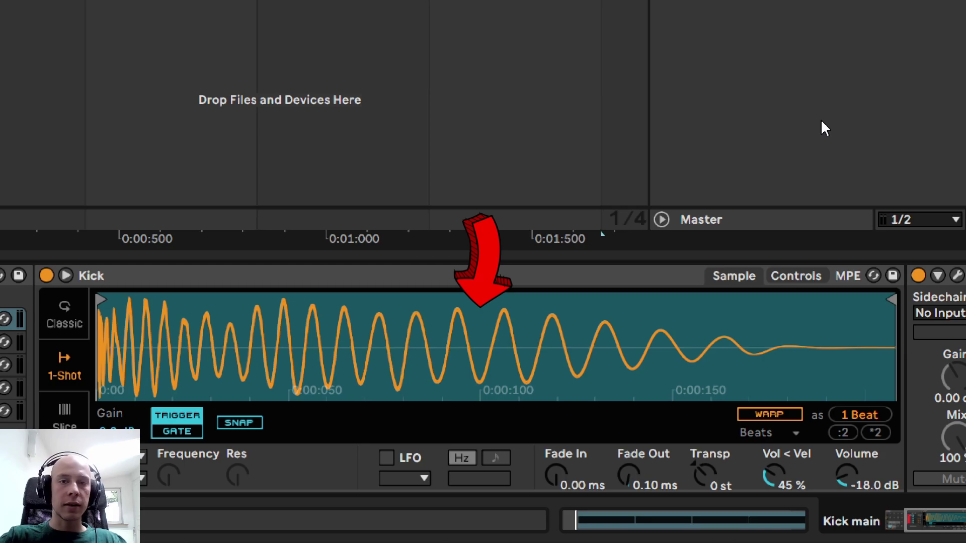
pyautogui.press('space')
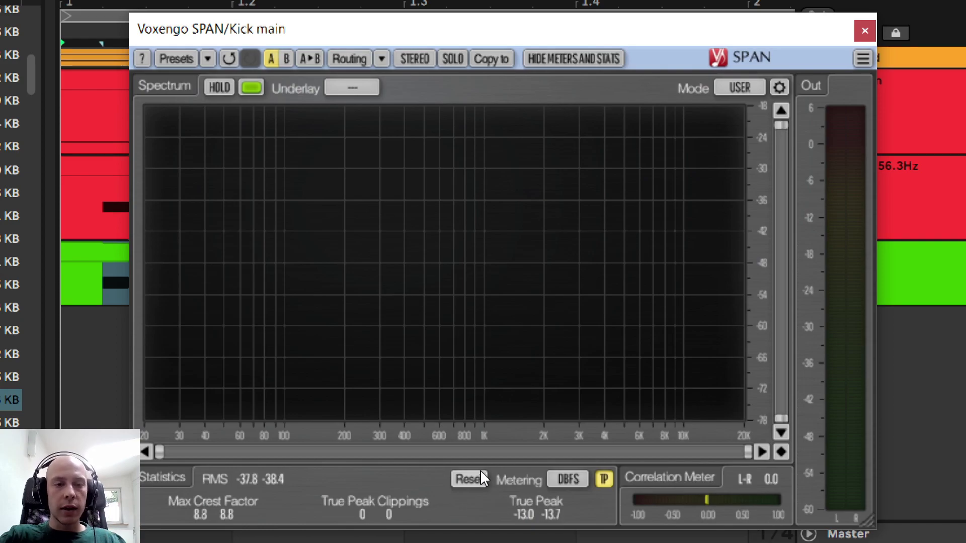
pyautogui.press('space')
pyautogui.click(222, 90)
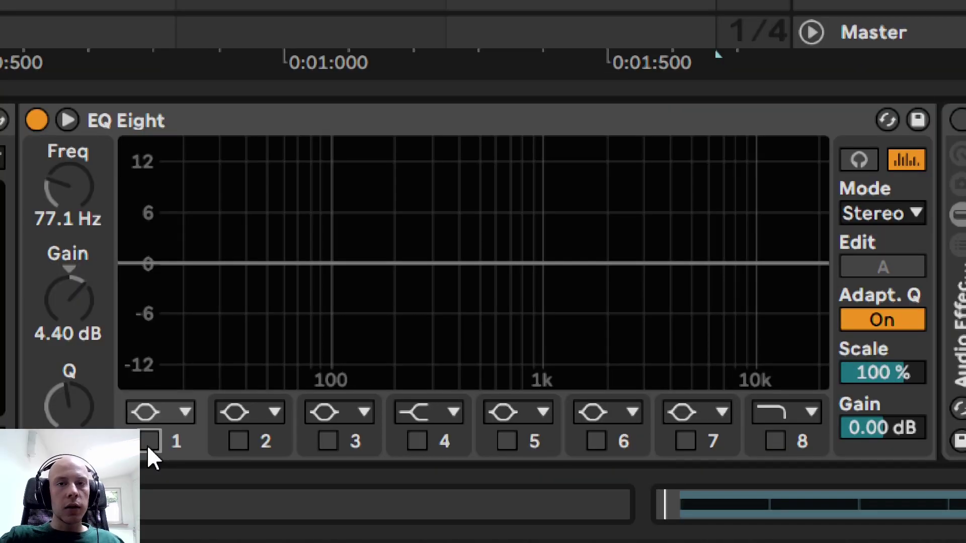
# Step: Enable EQ Eight band 1 with a 4.40 dB boost at 77.1 Hz and compare the kick with and without it
pyautogui.click(148, 444)
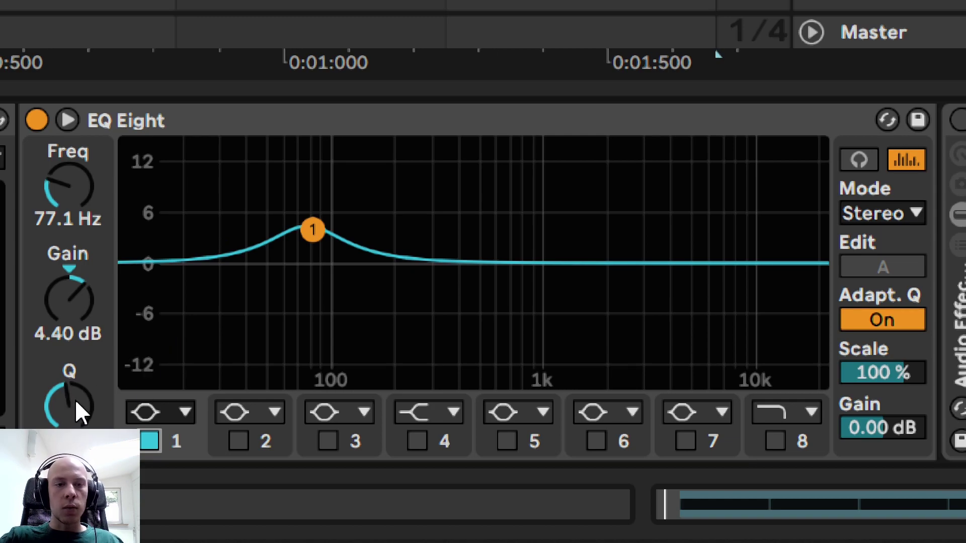
pyautogui.moveTo(74, 400); pyautogui.dragTo(100, 382)
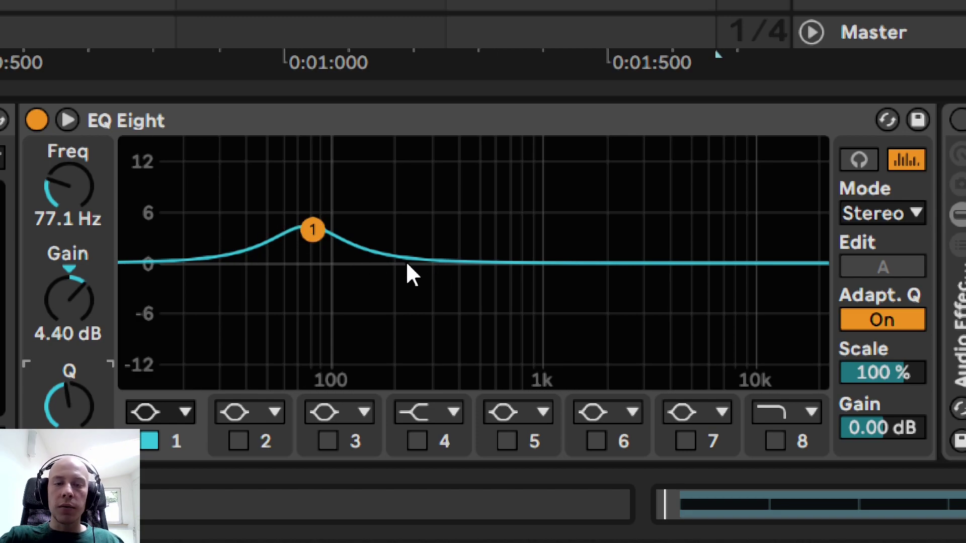
pyautogui.press('space')
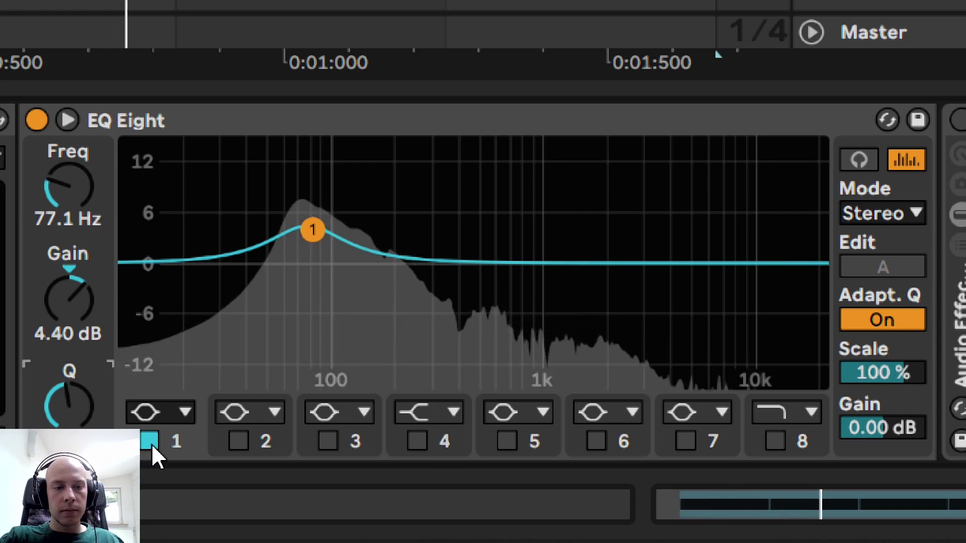
pyautogui.click(151, 443)
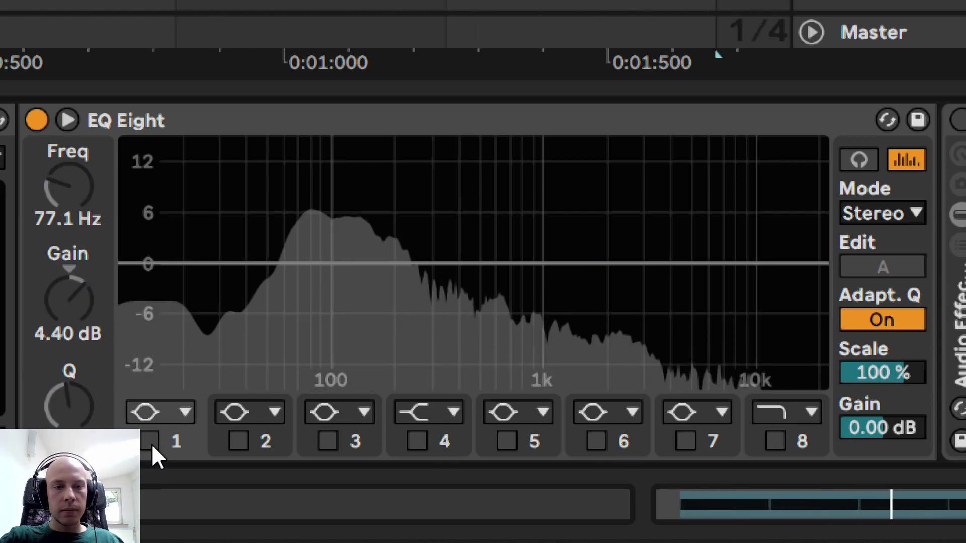
pyautogui.click(151, 443)
# Step: Enable EQ Eight band 3 with a 5.30 dB boost at 2.68 kHz and compare the kick with and without it
pyautogui.click(327, 442)
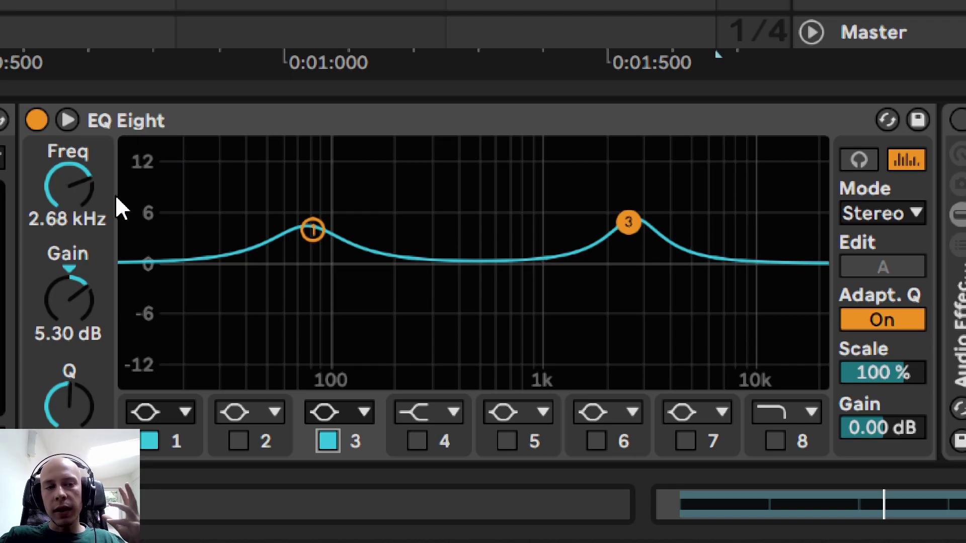
pyautogui.press('space')
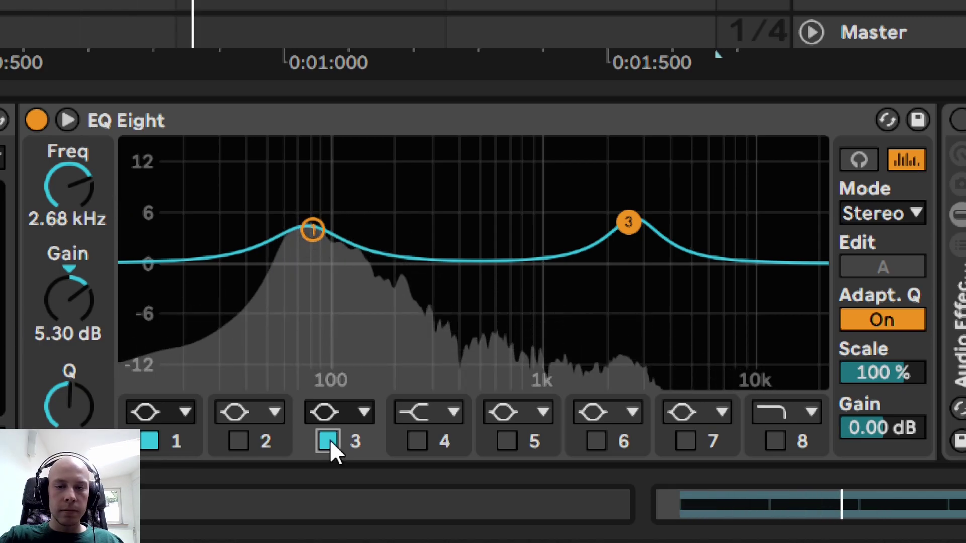
pyautogui.click(327, 441)
pyautogui.click(328, 440)
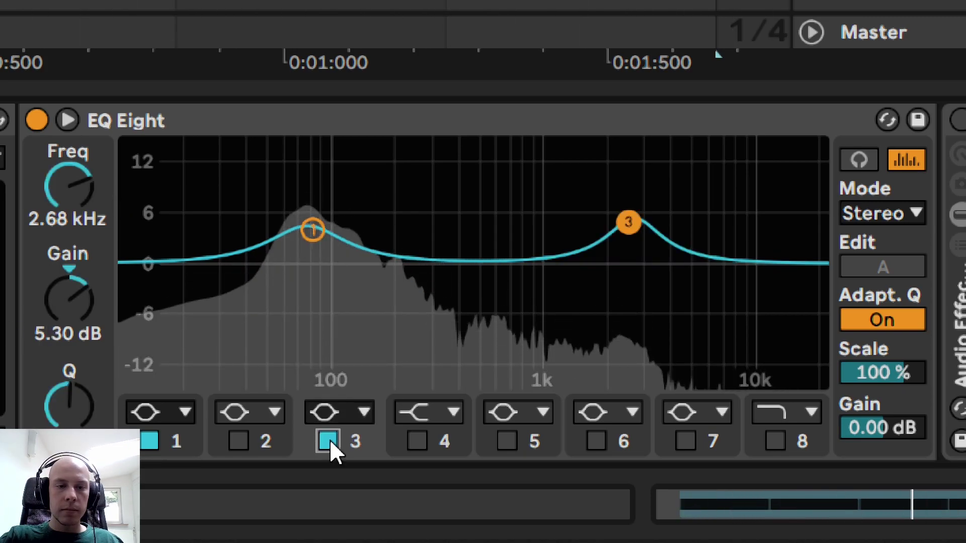
pyautogui.click(329, 440)
pyautogui.click(328, 441)
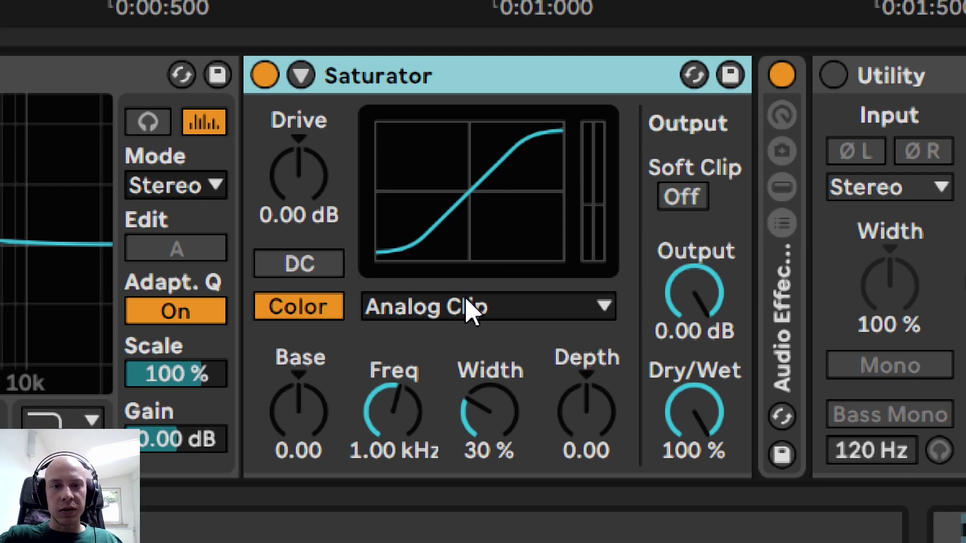
# Step: Play the kick through the Saturator, and set its Output to -16.0 dB and its Drive to 18.9 dB
pyautogui.press('space')
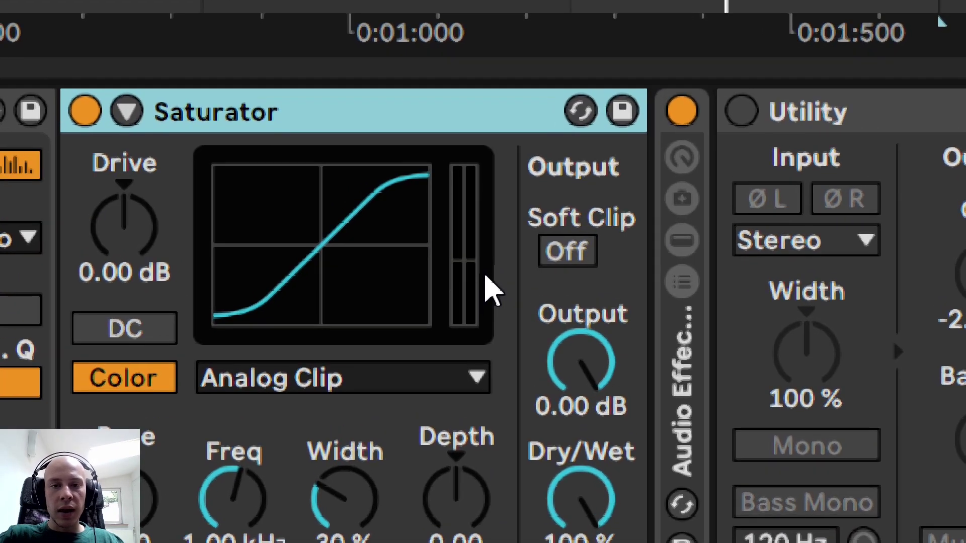
pyautogui.press('space')
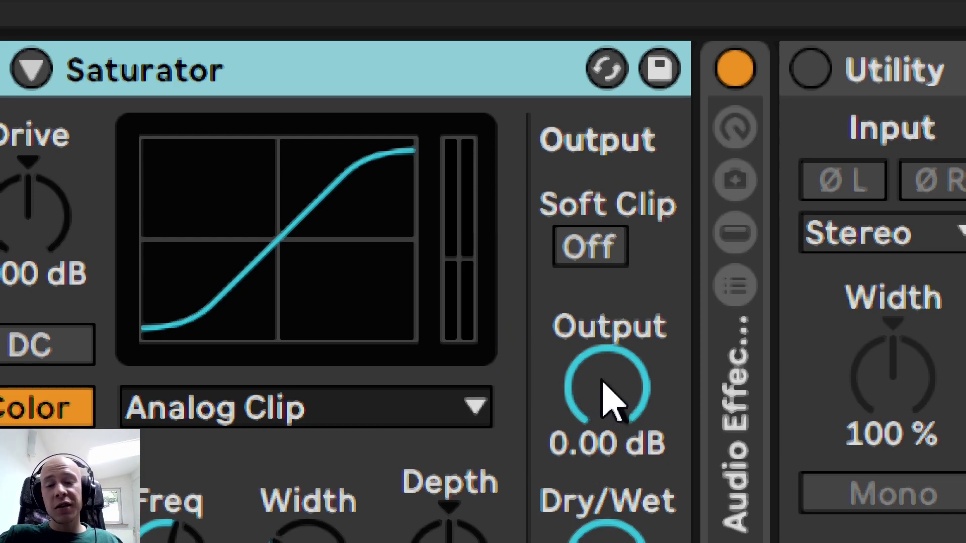
pyautogui.moveTo(603, 397); pyautogui.dragTo(604, 439)
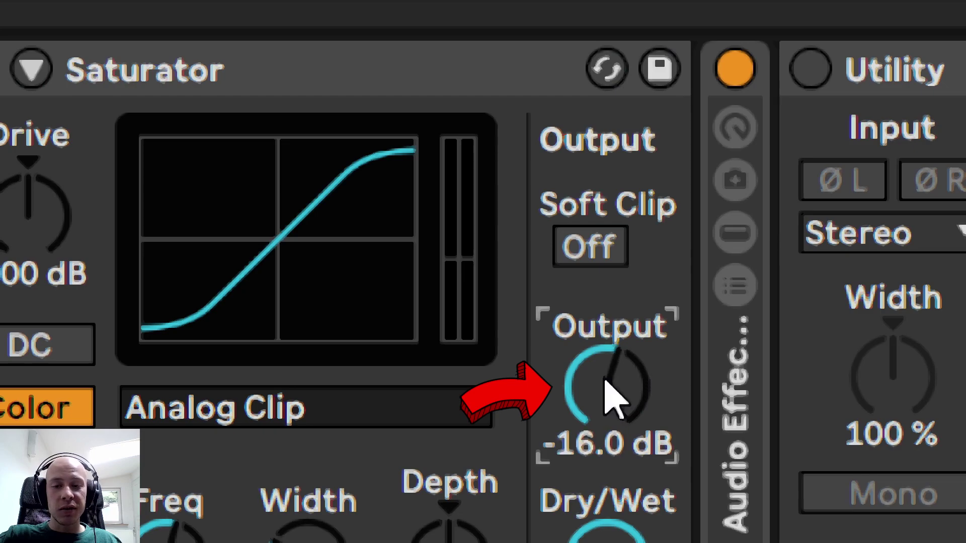
pyautogui.moveTo(86, 255); pyautogui.dragTo(86, 207)
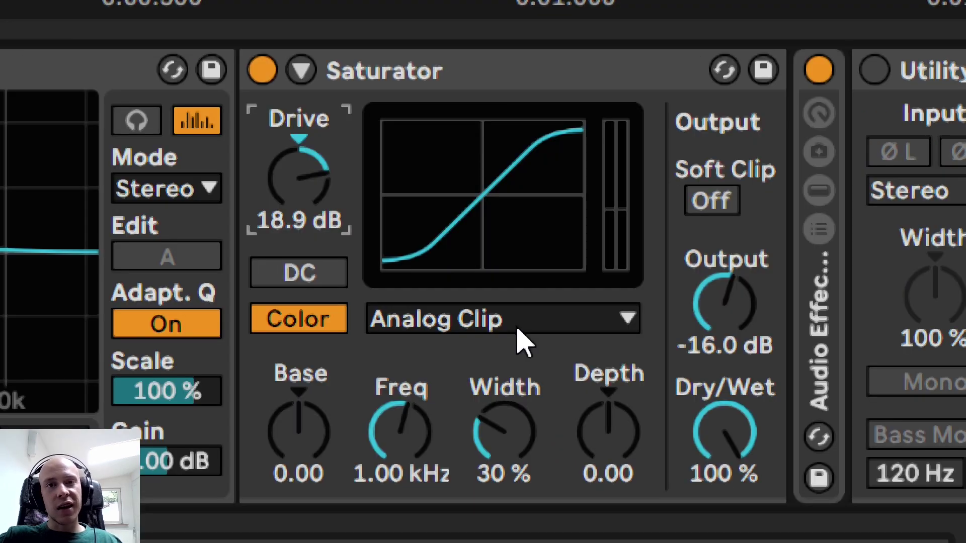
# Step: Audition the Saturator's curve types, choose Soft Sine and toggle Color off and on to compare
pyautogui.click(517, 328)
pyautogui.click(517, 328)
pyautogui.press('Down')
pyautogui.press('Down')
pyautogui.press('Down')
pyautogui.press('Up')
pyautogui.press('Up')
pyautogui.press('Up')
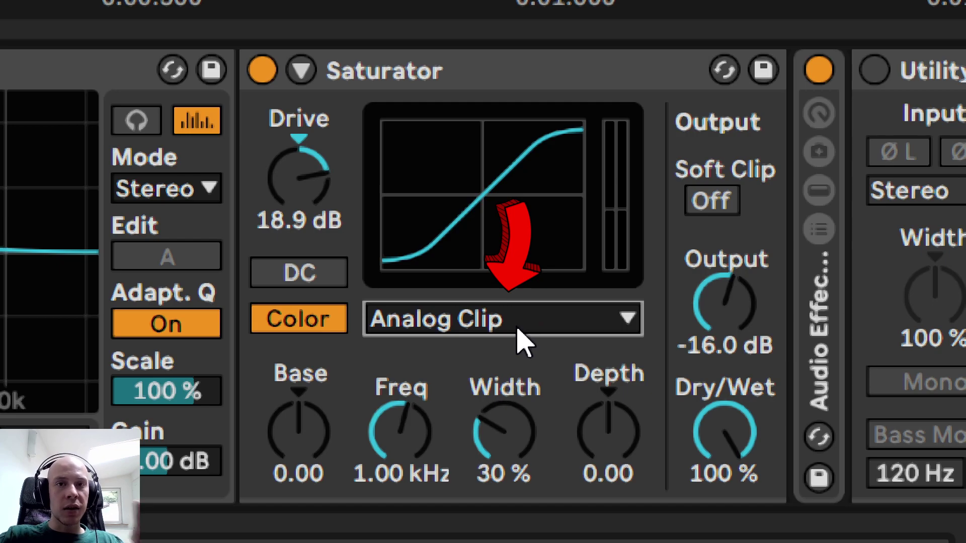
pyautogui.press('Down')
pyautogui.press('Down')
pyautogui.press('Down')
pyautogui.press('Up')
pyautogui.press('Up')
pyautogui.press('Up')
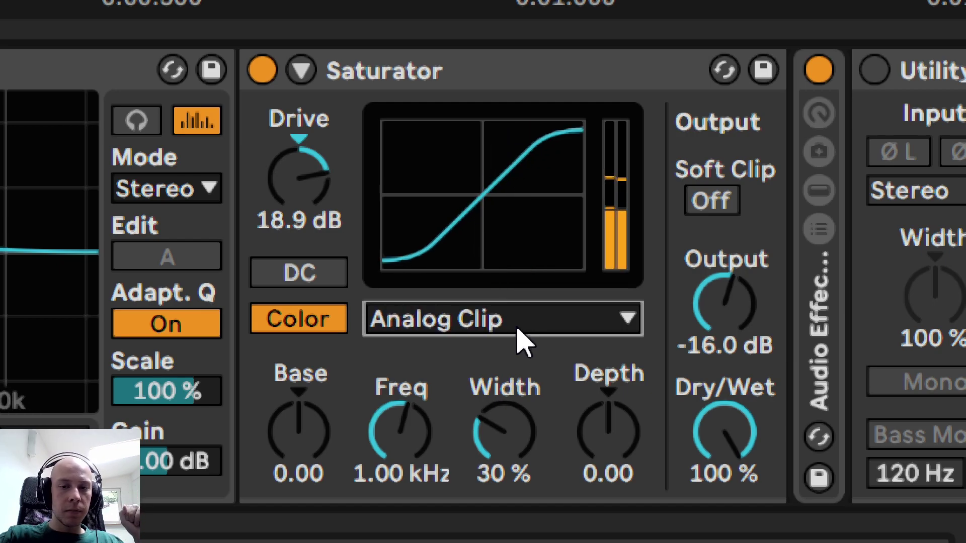
pyautogui.press('Down')
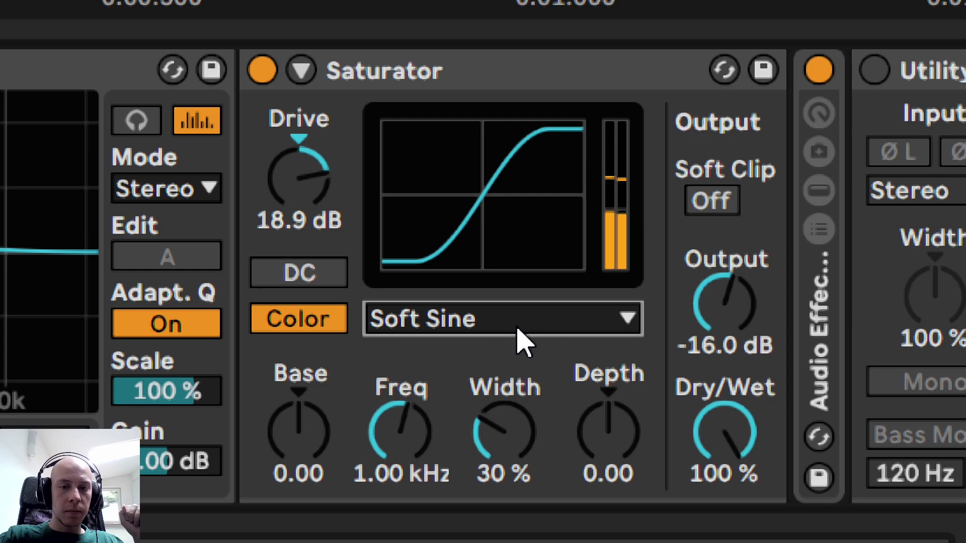
pyautogui.click(295, 330)
pyautogui.click(296, 330)
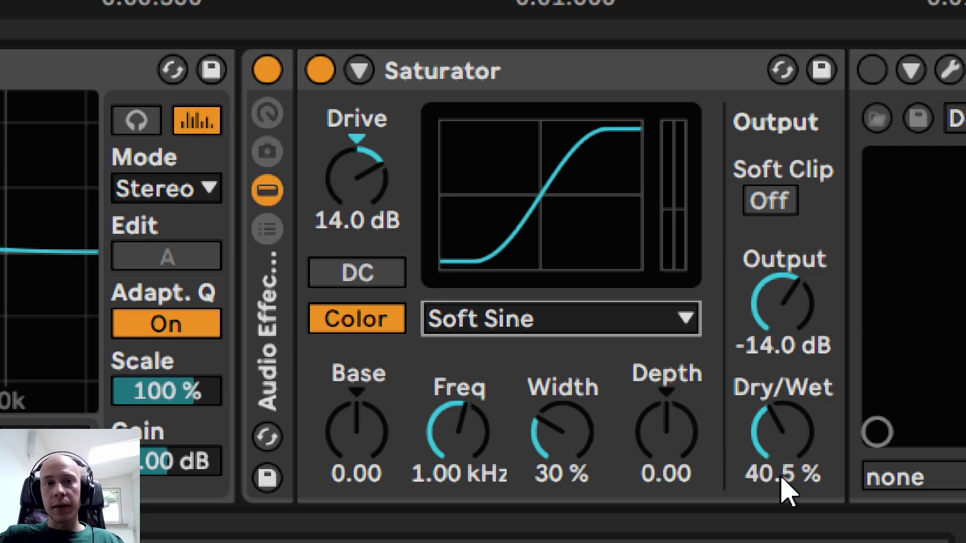
# Step: Play the kick and switch the Saturator off and back on to compare the dry and saturated sound
pyautogui.press('space')
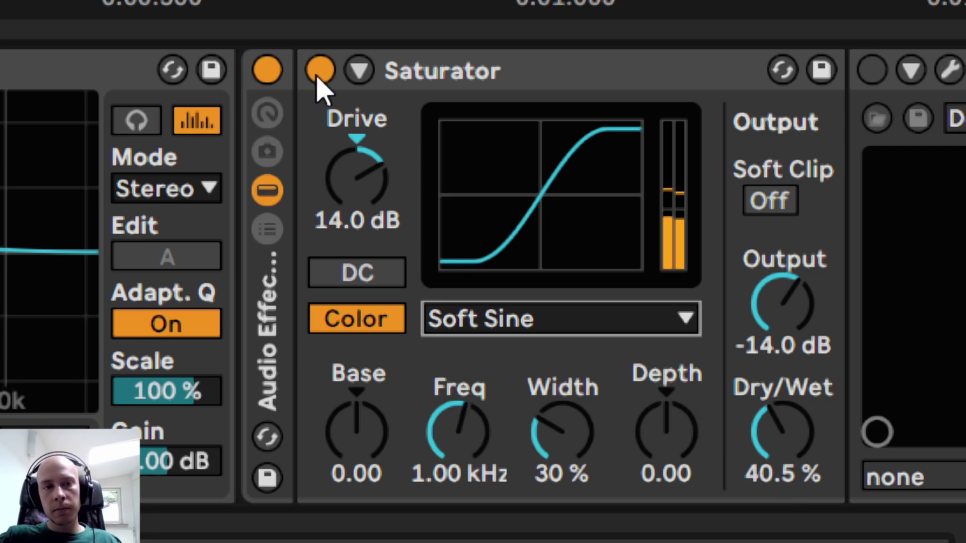
pyautogui.click(319, 76)
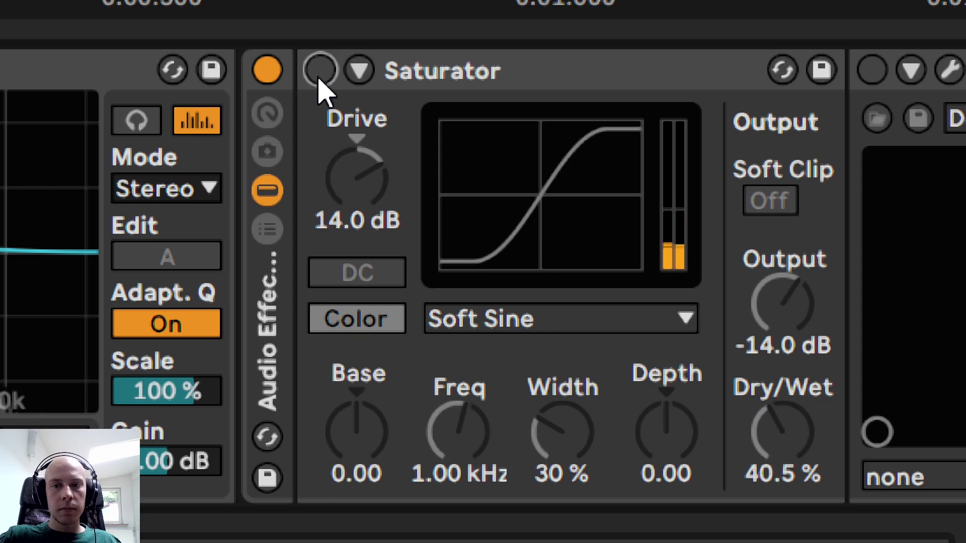
pyautogui.click(319, 76)
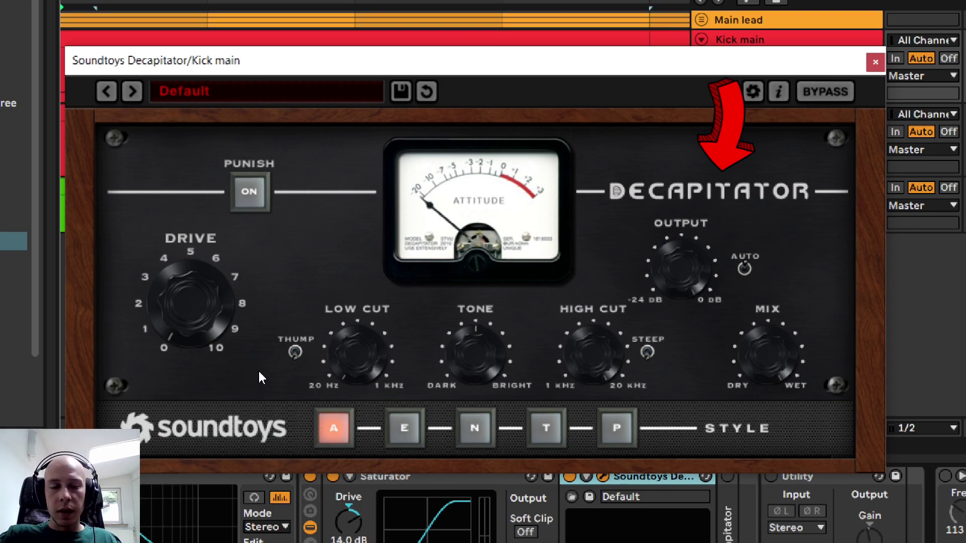
# Step: Raise Decapitator's Drive to about 7 and step through its Style options, returning to style A
pyautogui.moveTo(211, 330); pyautogui.dragTo(186, 235)
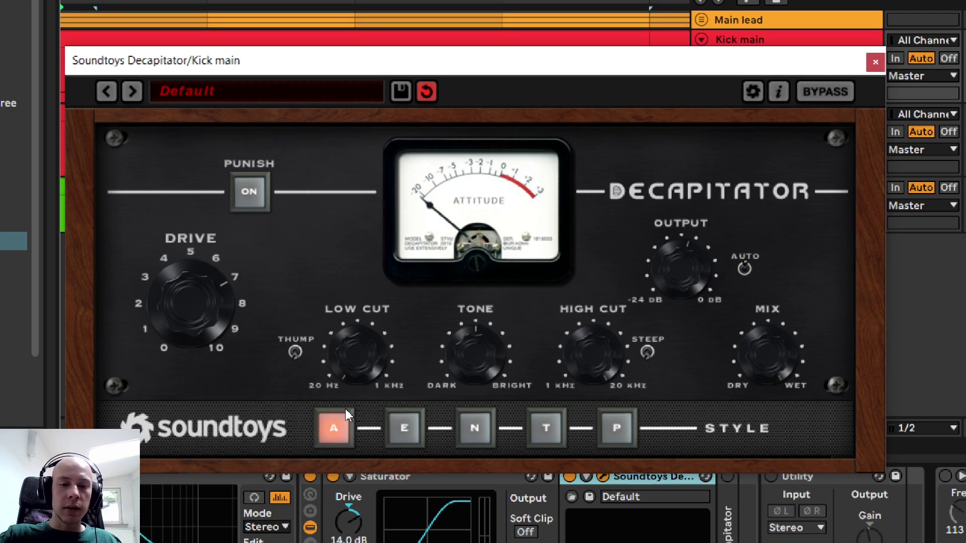
pyautogui.click(398, 430)
pyautogui.click(477, 433)
pyautogui.click(543, 431)
pyautogui.click(612, 430)
pyautogui.click(539, 429)
pyautogui.click(405, 429)
pyautogui.click(332, 429)
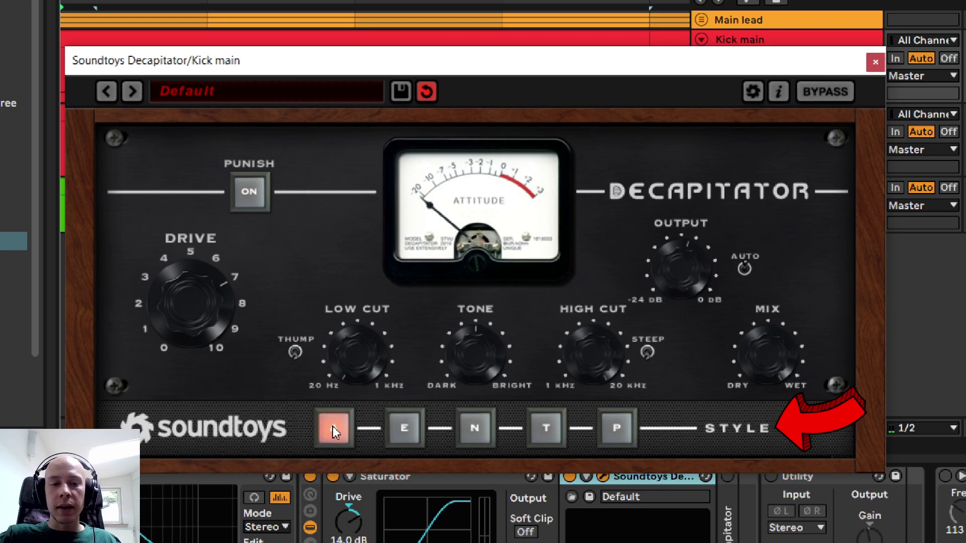
# Step: Audition Decapitator styles E, N, T and P on the playing kick and settle on style A
pyautogui.click(405, 437)
pyautogui.click(469, 431)
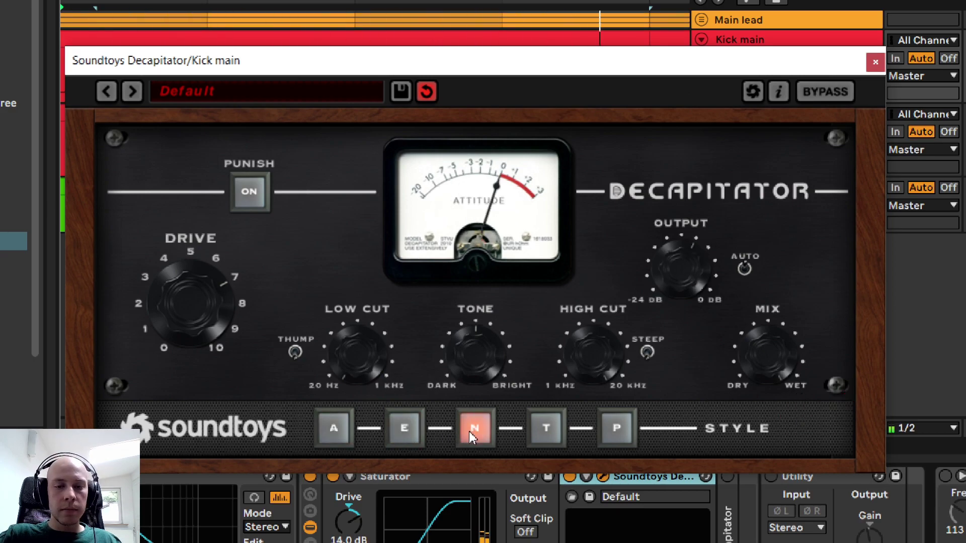
pyautogui.click(549, 427)
pyautogui.click(606, 425)
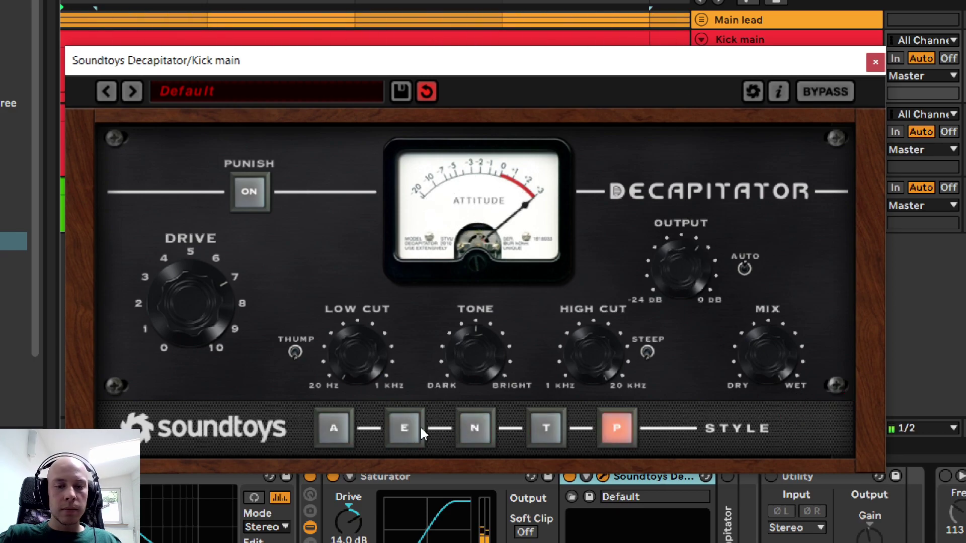
pyautogui.click(342, 426)
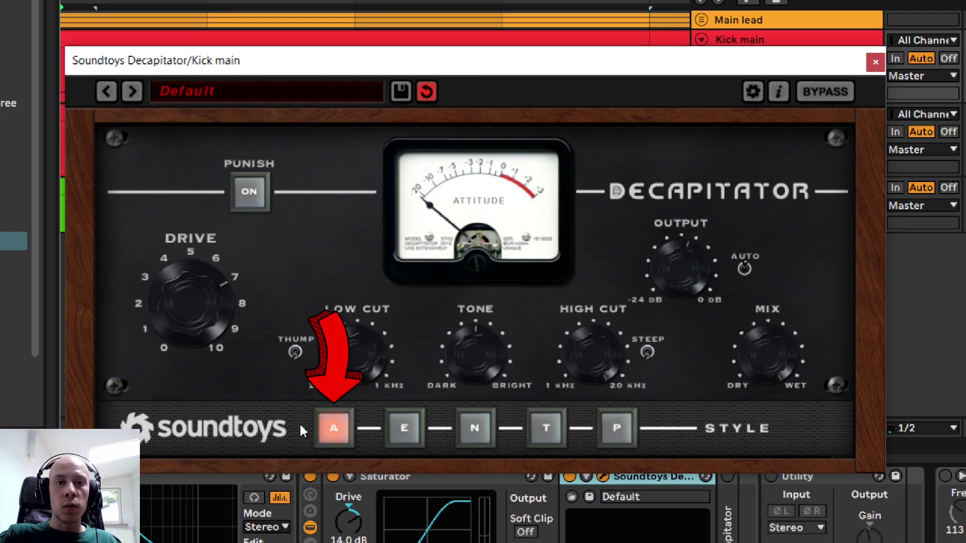
# Step: Lower Decapitator's Drive to about 3
pyautogui.scroll(-5, 206, 330)
pyautogui.scroll(-3, 206, 331)
pyautogui.scroll(4, 207, 331)
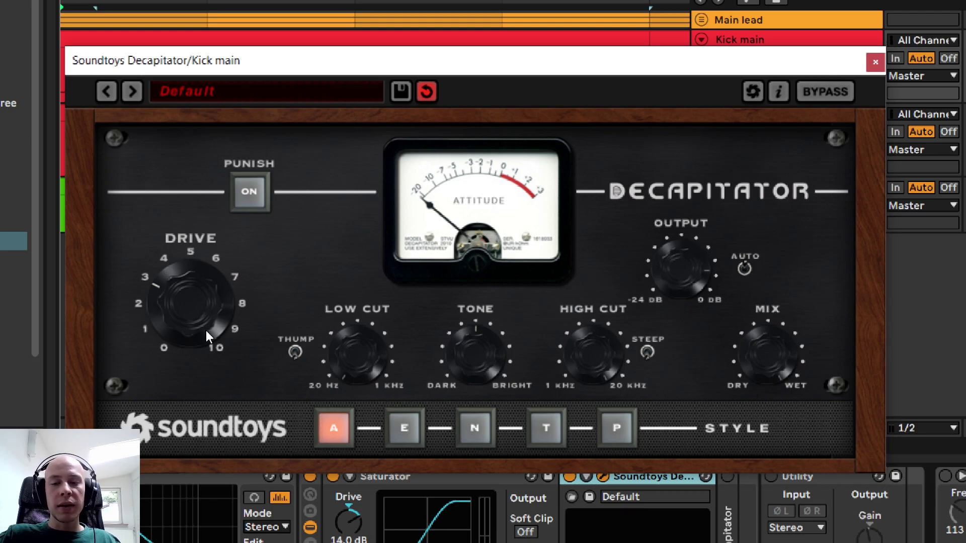
pyautogui.scroll(-4, 186, 318)
pyautogui.scroll(3, 185, 318)
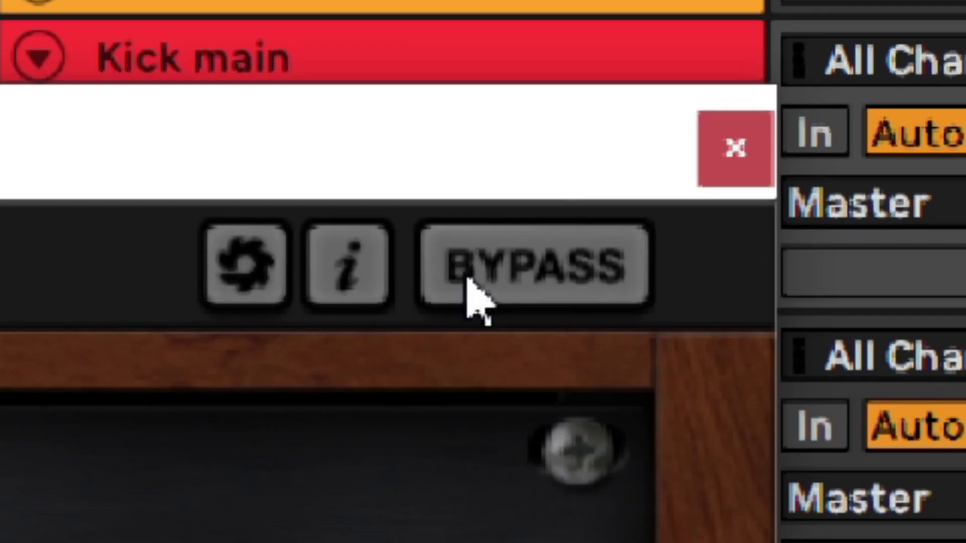
# Step: Bypass and re-enable Decapitator twice to compare the kick with and without it
pyautogui.click(468, 294)
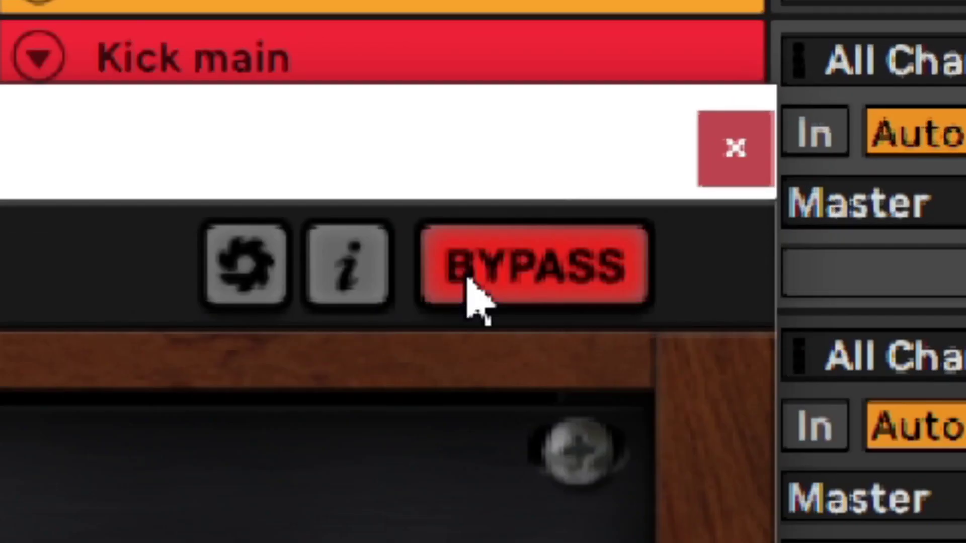
pyautogui.click(468, 295)
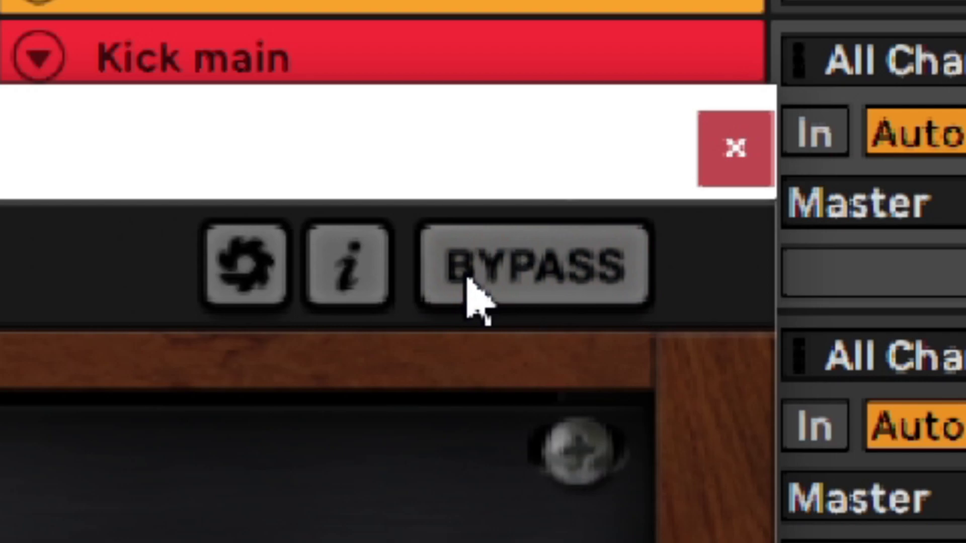
pyautogui.click(467, 295)
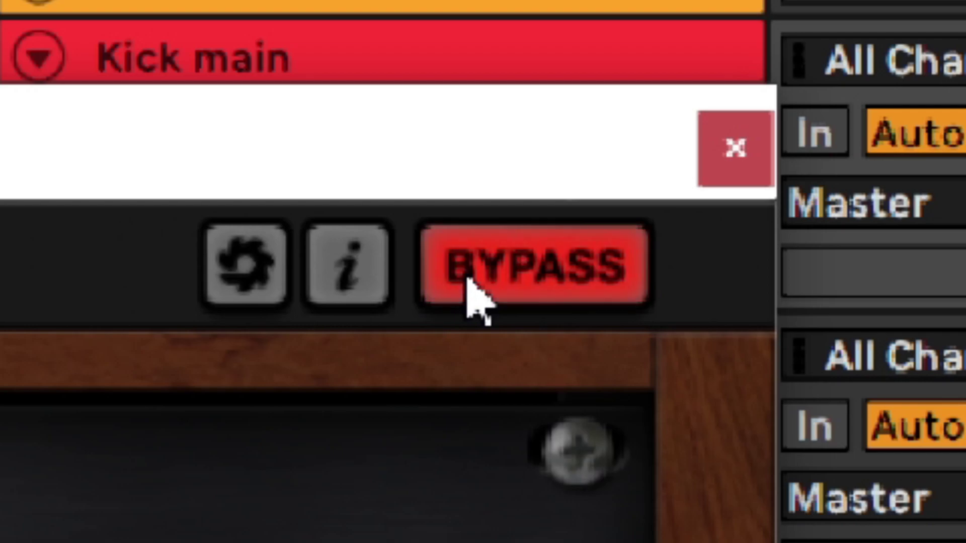
pyautogui.click(468, 294)
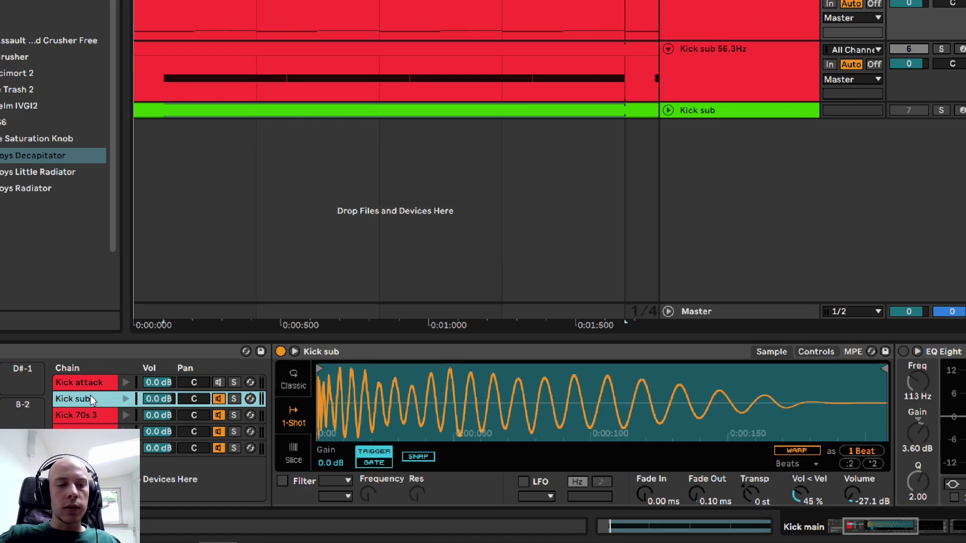
# Step: Compare the samples in the Kick attack and Kick sub chains, ending with Kick sub selected
pyautogui.click(94, 385)
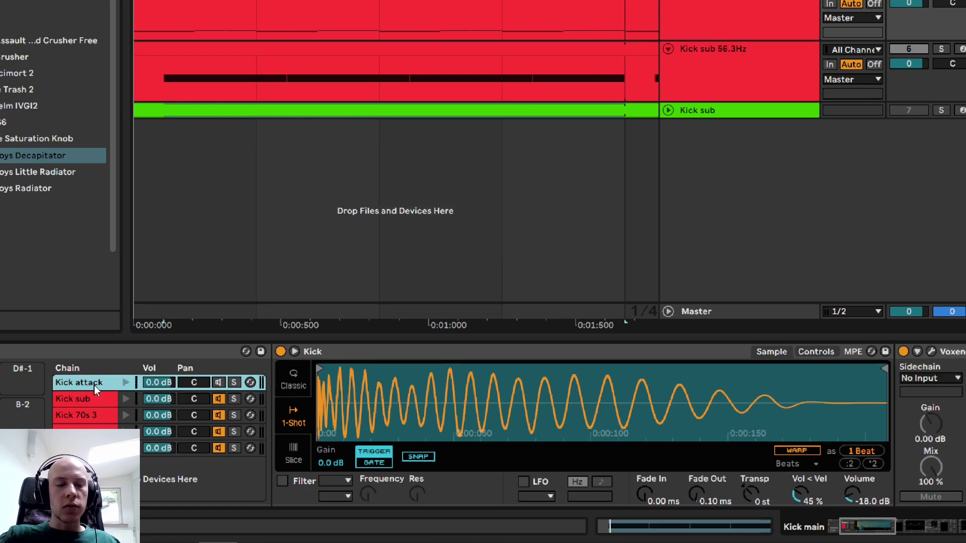
pyautogui.click(91, 400)
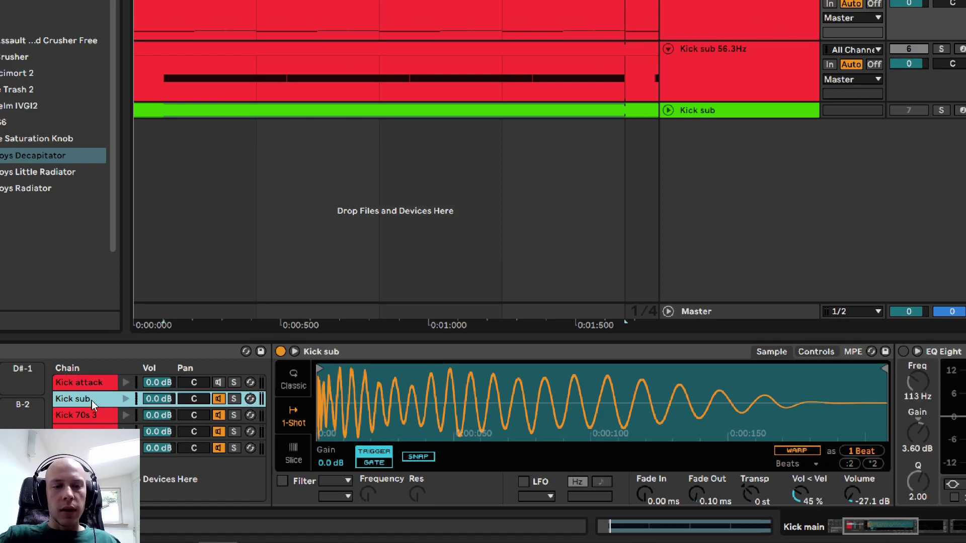
pyautogui.click(86, 382)
pyautogui.click(83, 399)
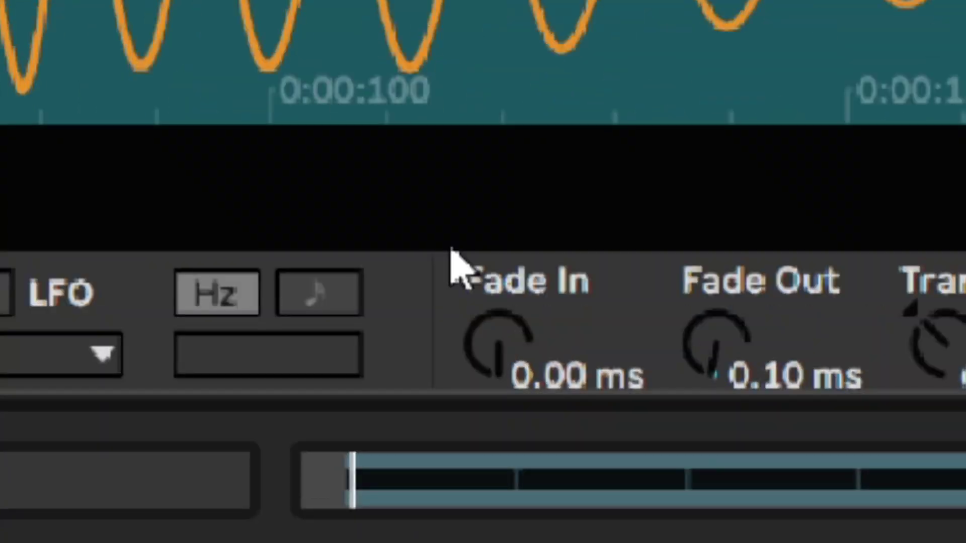
# Step: Set the Kick sub sample's Fade In to 48.3 ms, comparing it with no fade
pyautogui.moveTo(520, 371); pyautogui.dragTo(497, 333)
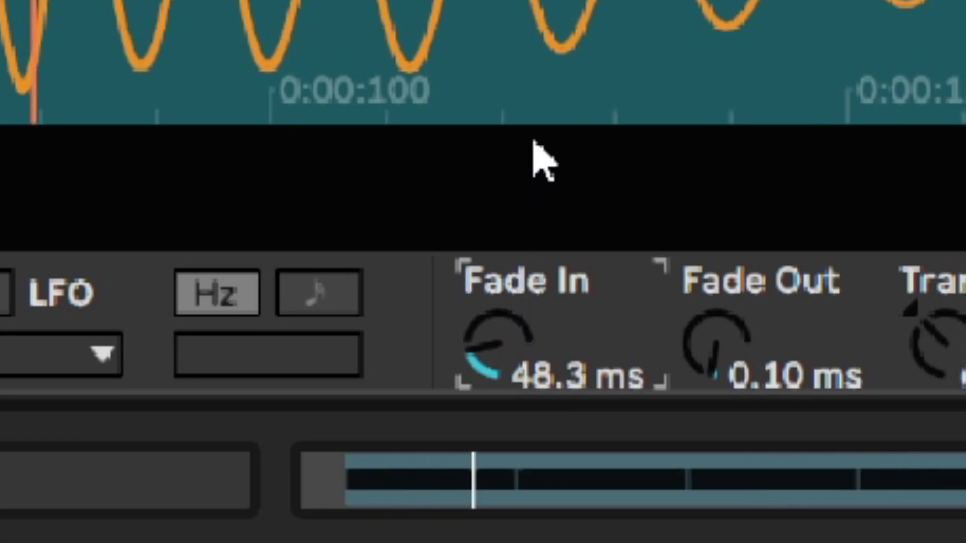
pyautogui.write('0')
pyautogui.press('Return')
pyautogui.write('48.3')
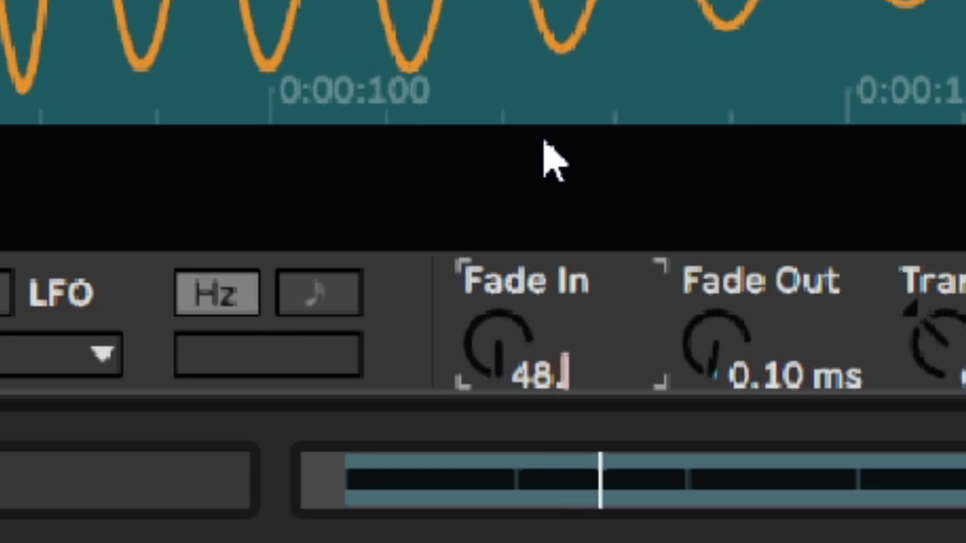
pyautogui.press('Return')
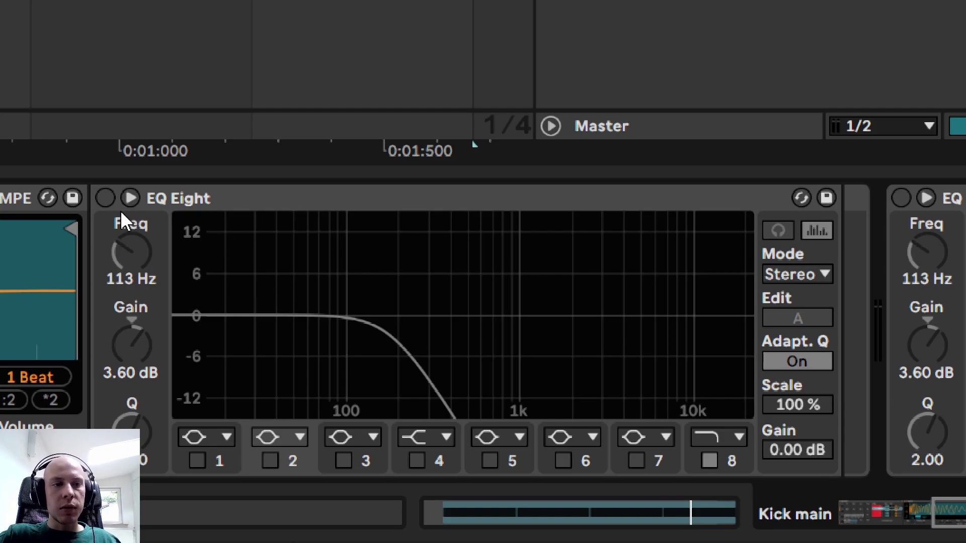
# Step: Enable the low-pass EQ Eight on the Kick sub chain and compare the playing sub with and without it
pyautogui.click(105, 203)
pyautogui.press('space')
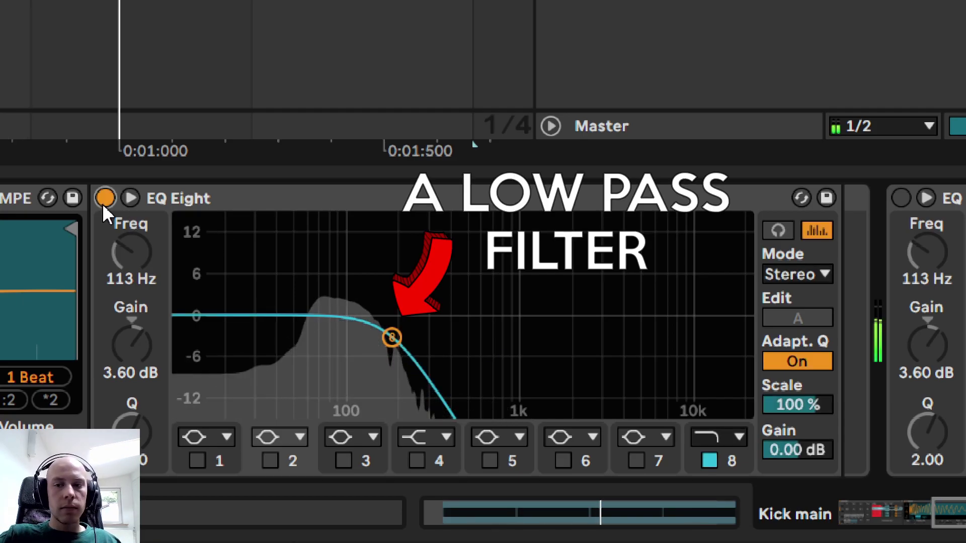
pyautogui.click(104, 203)
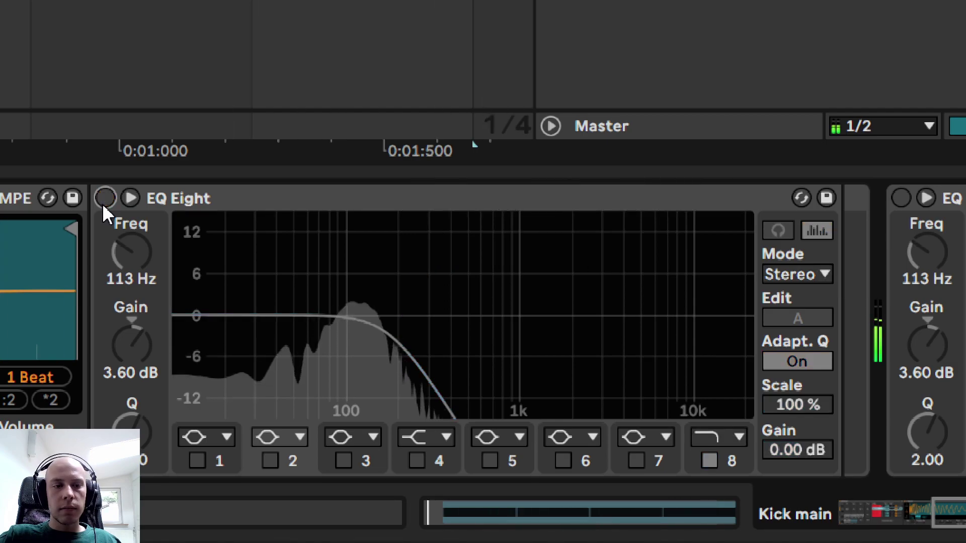
pyautogui.click(104, 204)
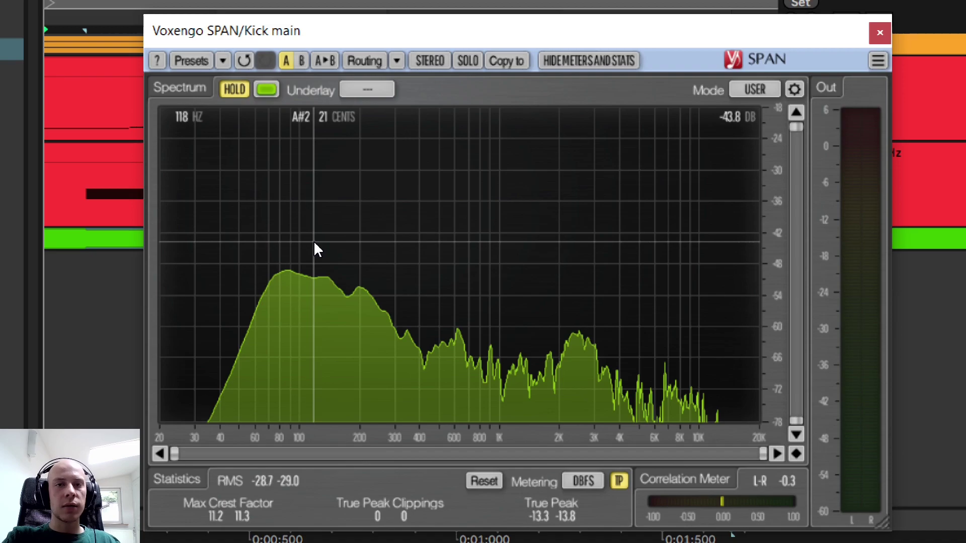
# Step: Examine the playing kick's spectrum in SPAN, and toggle the EQ Eight with the 113 Hz boost to compare
pyautogui.press('space')
pyautogui.moveTo(322, 202); pyautogui.dragTo(324, 201)
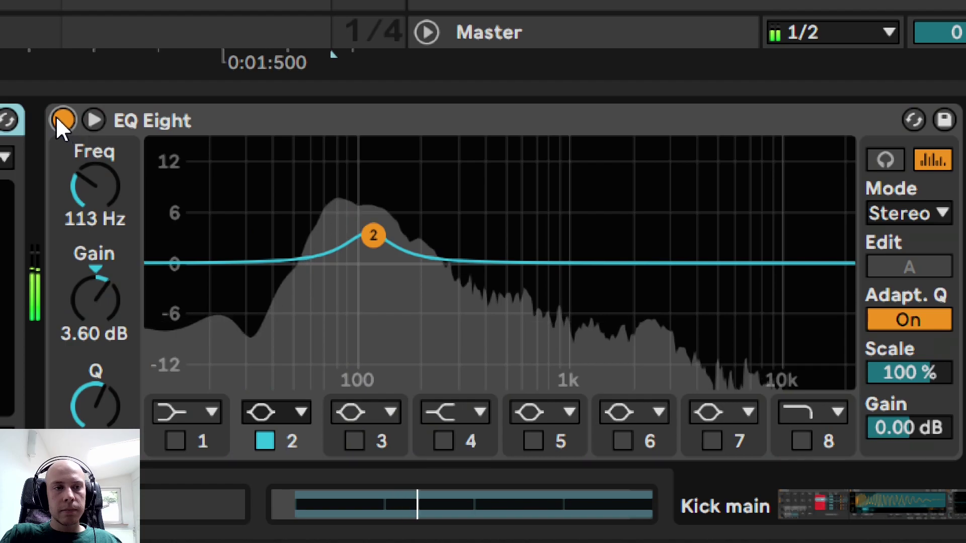
pyautogui.click(60, 118)
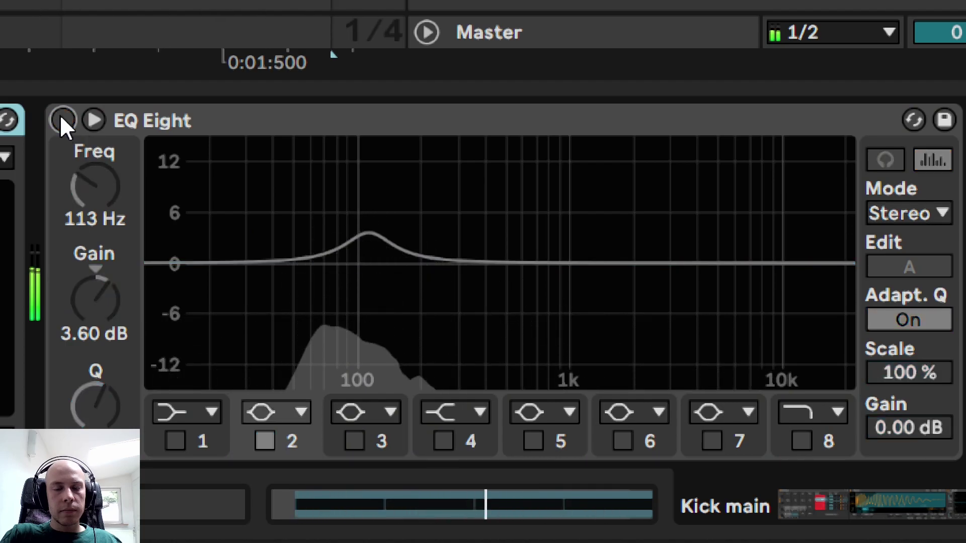
pyautogui.click(61, 120)
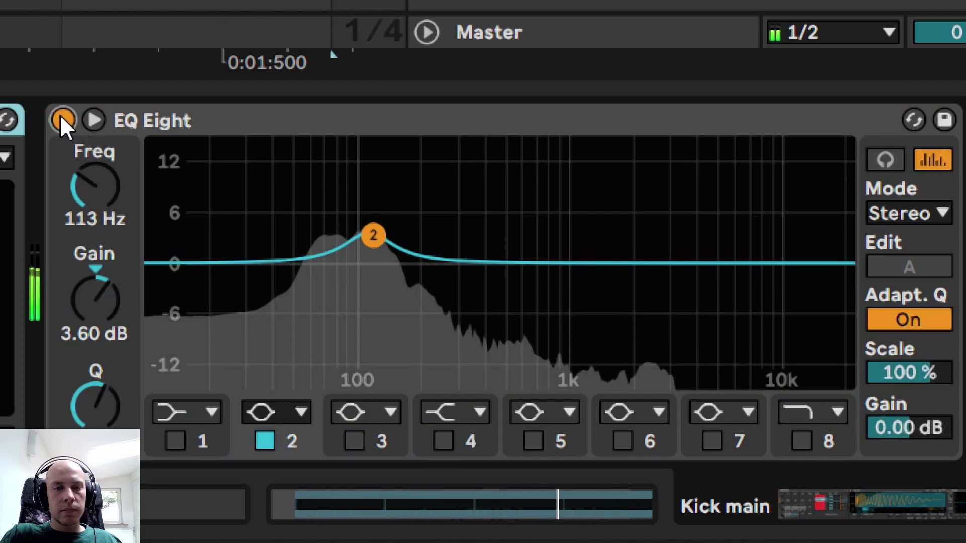
pyautogui.click(61, 120)
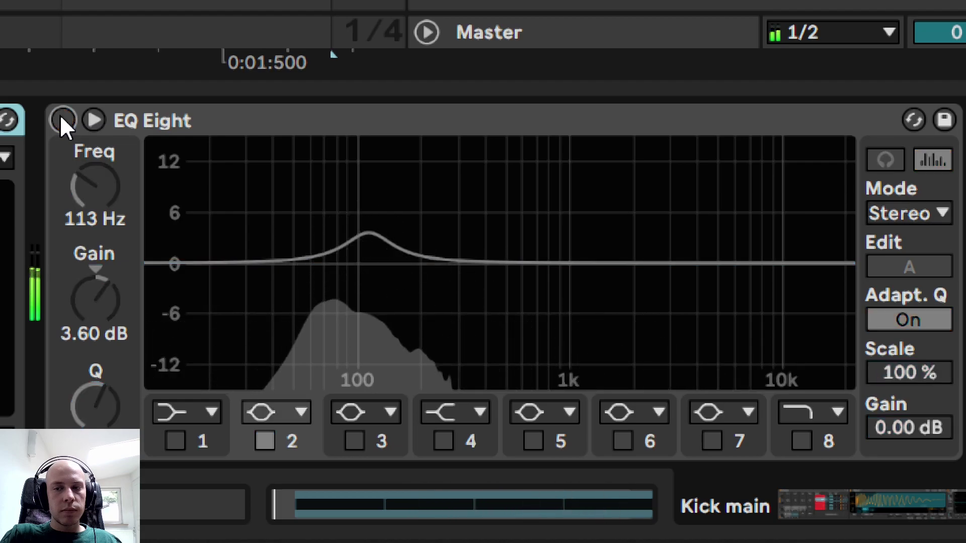
pyautogui.click(61, 120)
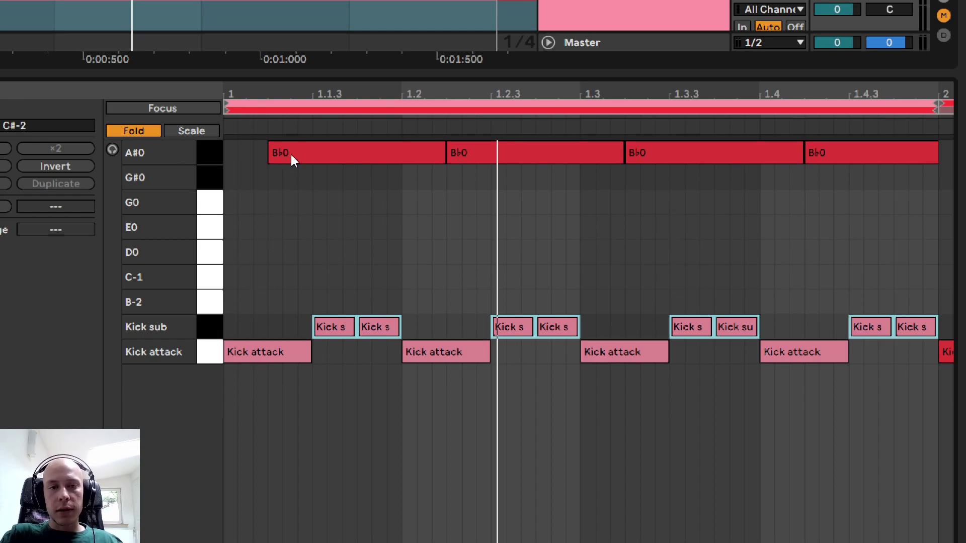
# Step: Select the B♭0 notes of Kick sub 56.3Hz and the Kick sub notes in turn to compare their positions
pyautogui.moveTo(287, 196); pyautogui.dragTo(896, 140)
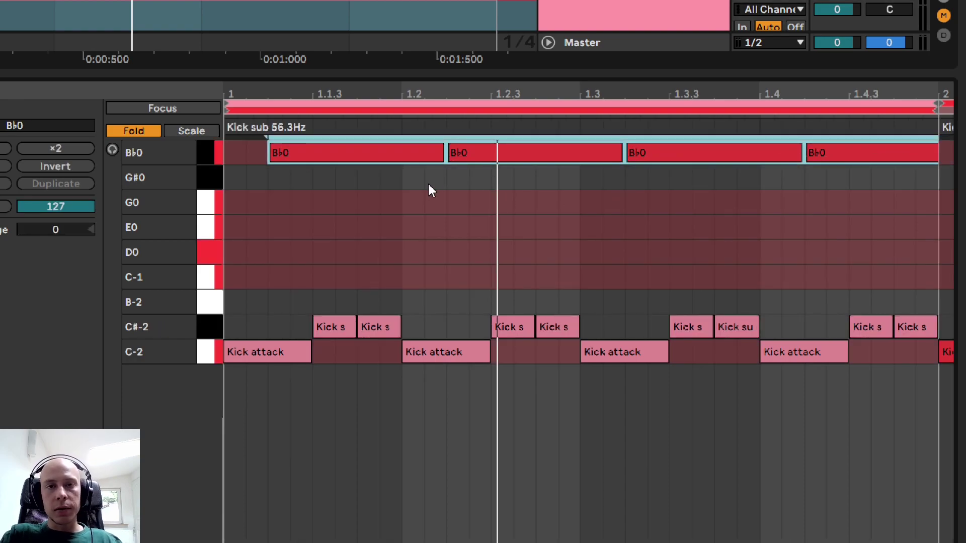
pyautogui.click(335, 257)
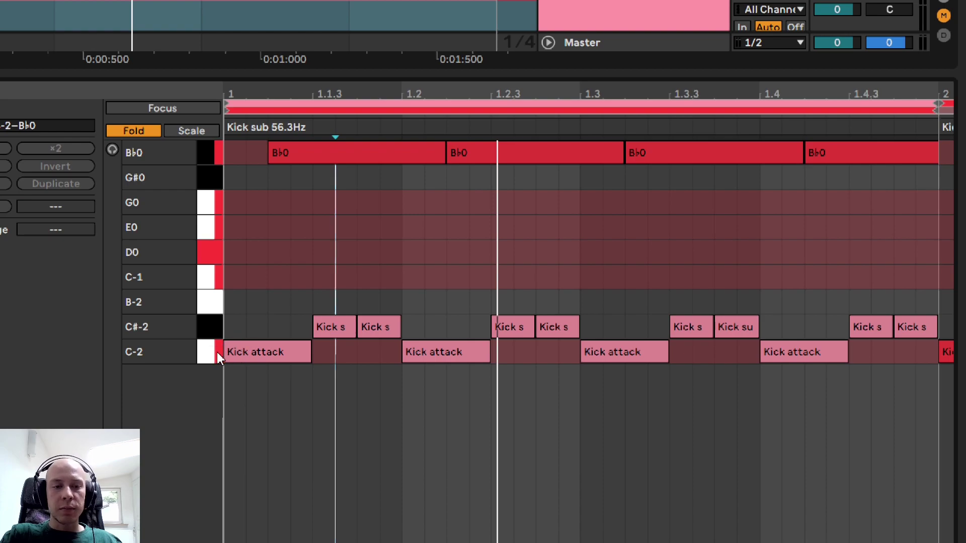
pyautogui.press('Left')
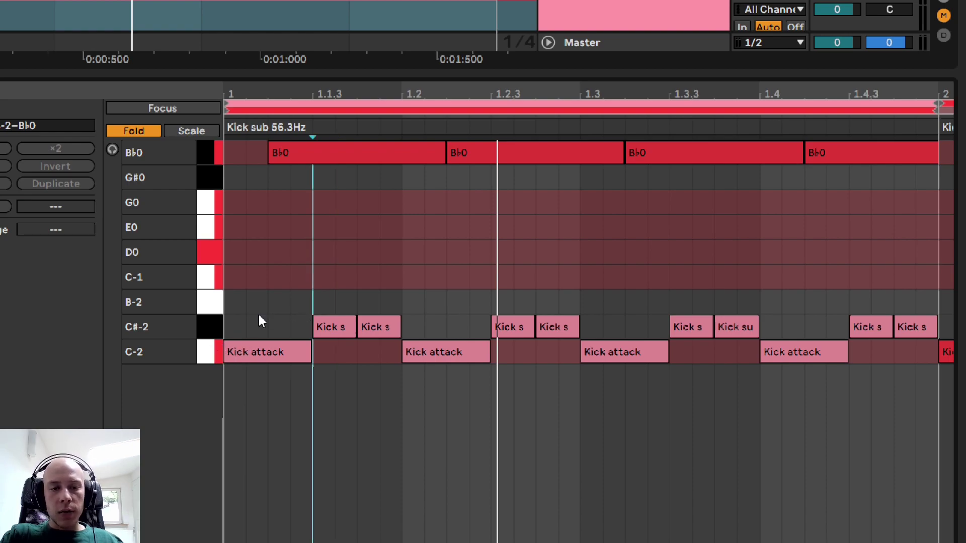
pyautogui.moveTo(257, 336); pyautogui.dragTo(914, 305)
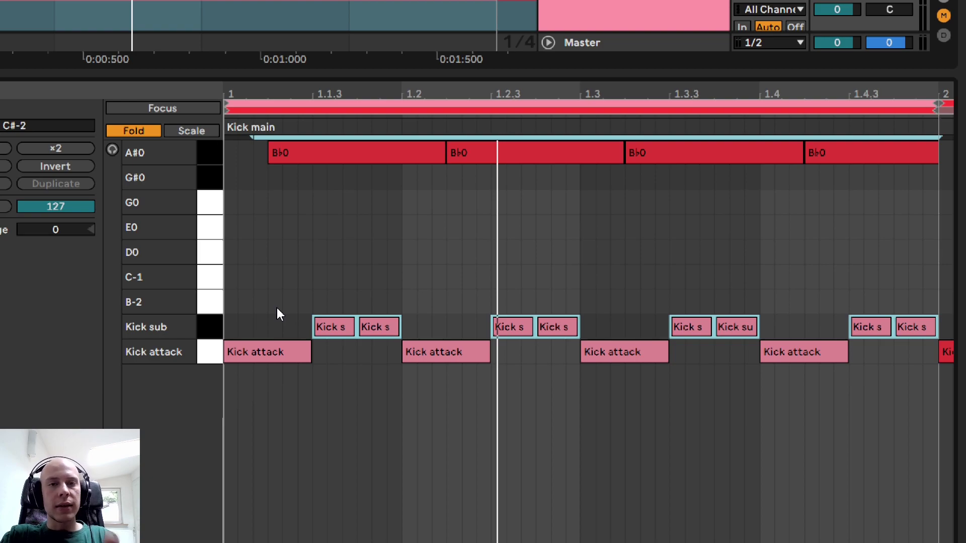
pyautogui.moveTo(282, 214); pyautogui.dragTo(934, 151)
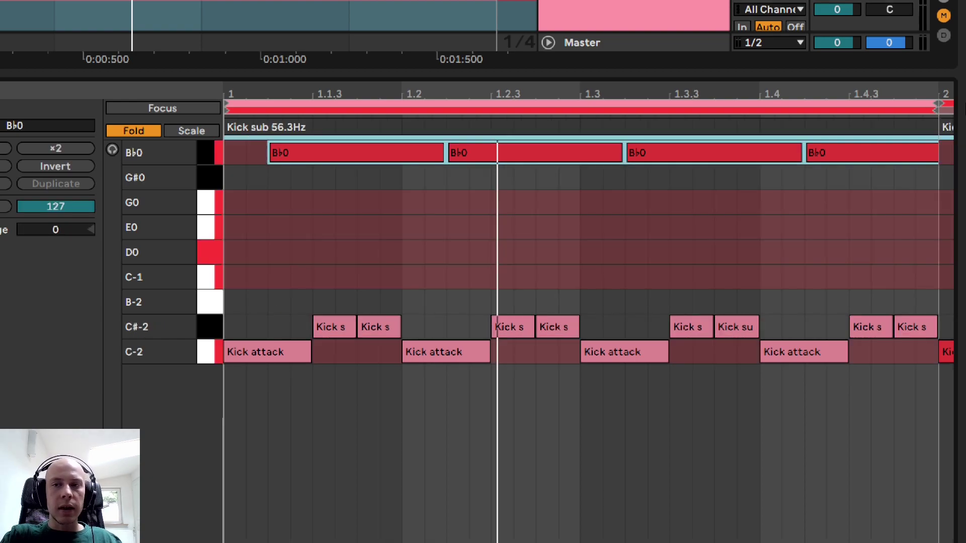
pyautogui.click(563, 241)
pyautogui.click(330, 287)
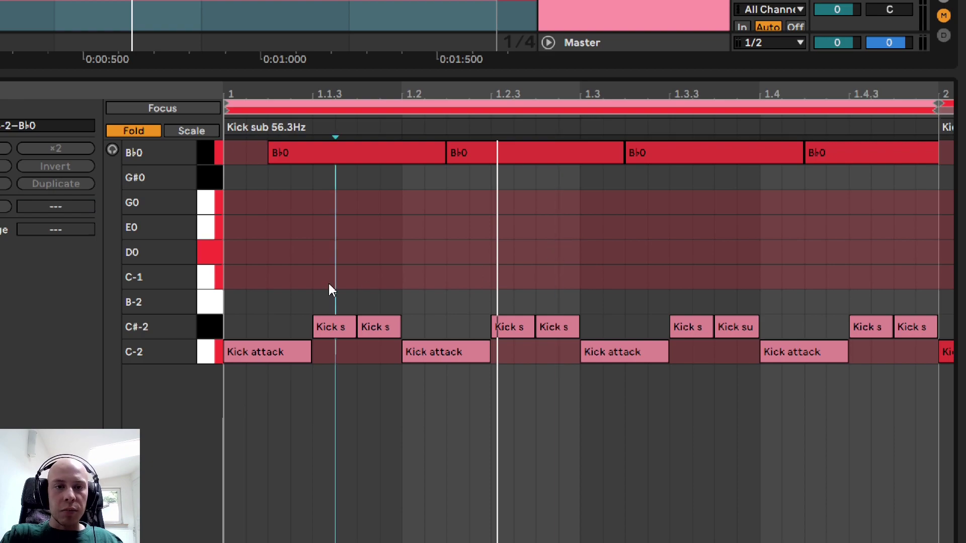
# Step: Highlight the B♭0 and Kick sub notes together, clear the selection and play the pattern
pyautogui.moveTo(273, 170); pyautogui.dragTo(944, 341)
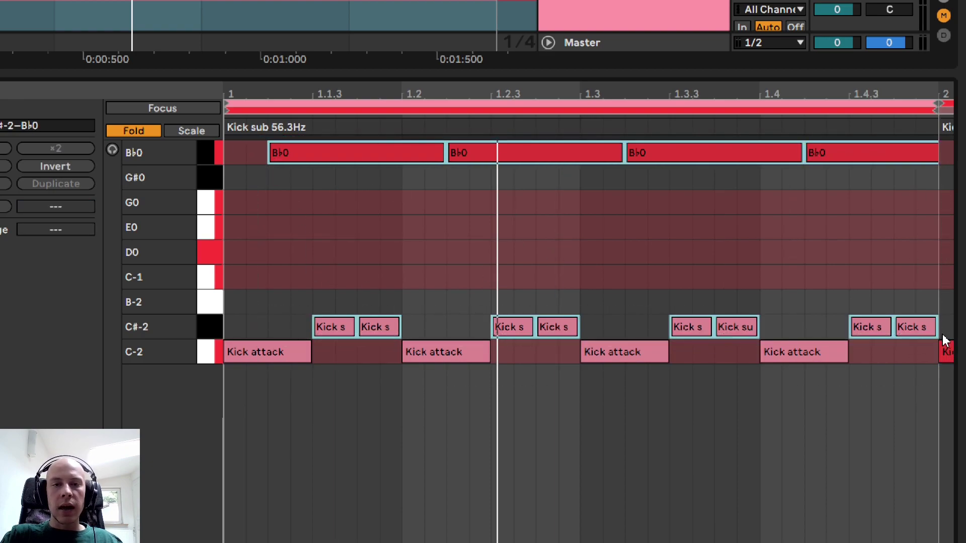
pyautogui.click(252, 281)
pyautogui.press('space')
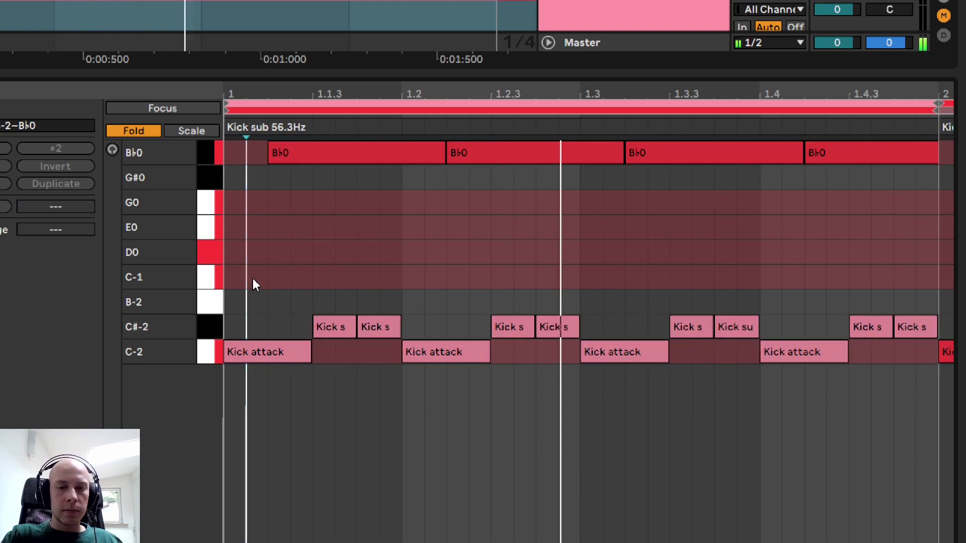